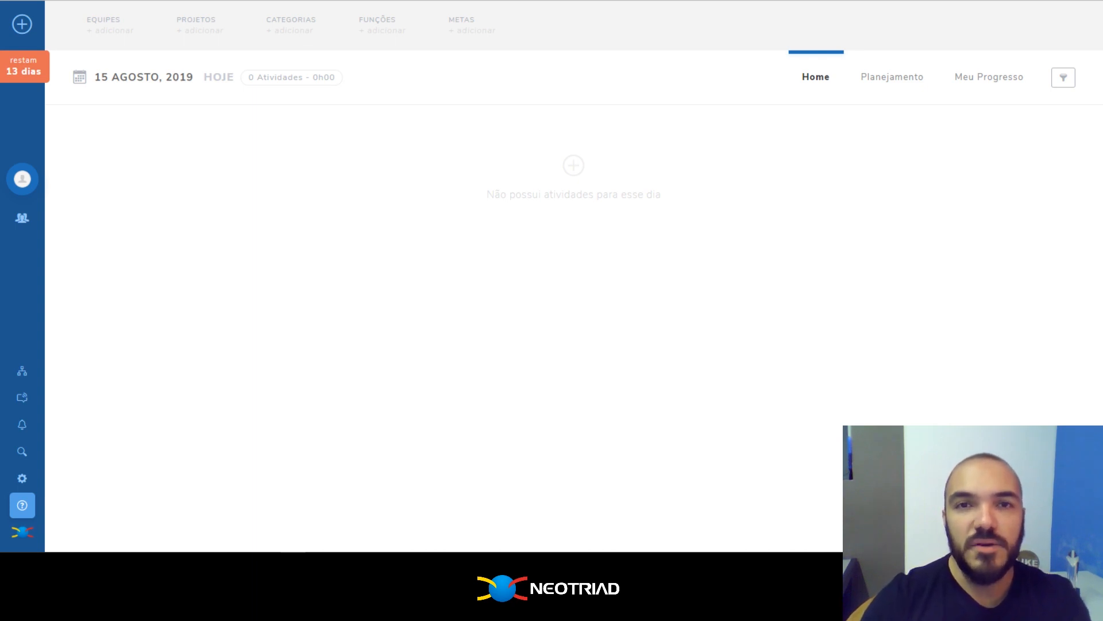
- Start a new personal function in the Funções area, naming it "Programador" and giving it the red color
{"action": "left_click", "coordinate": [382, 23]}
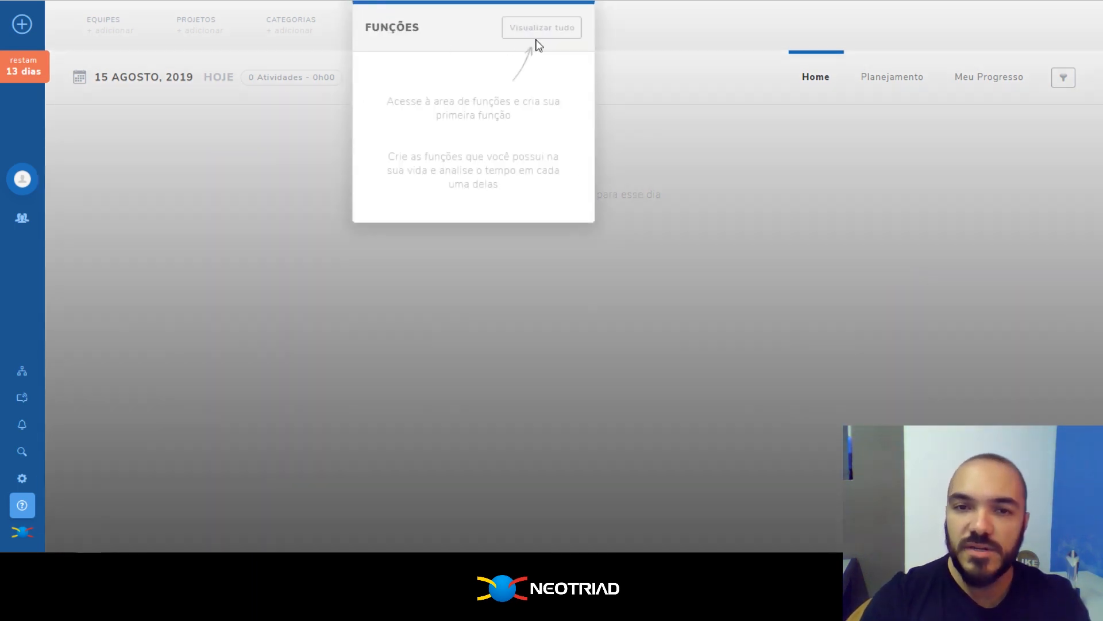
{"action": "left_click", "coordinate": [540, 36]}
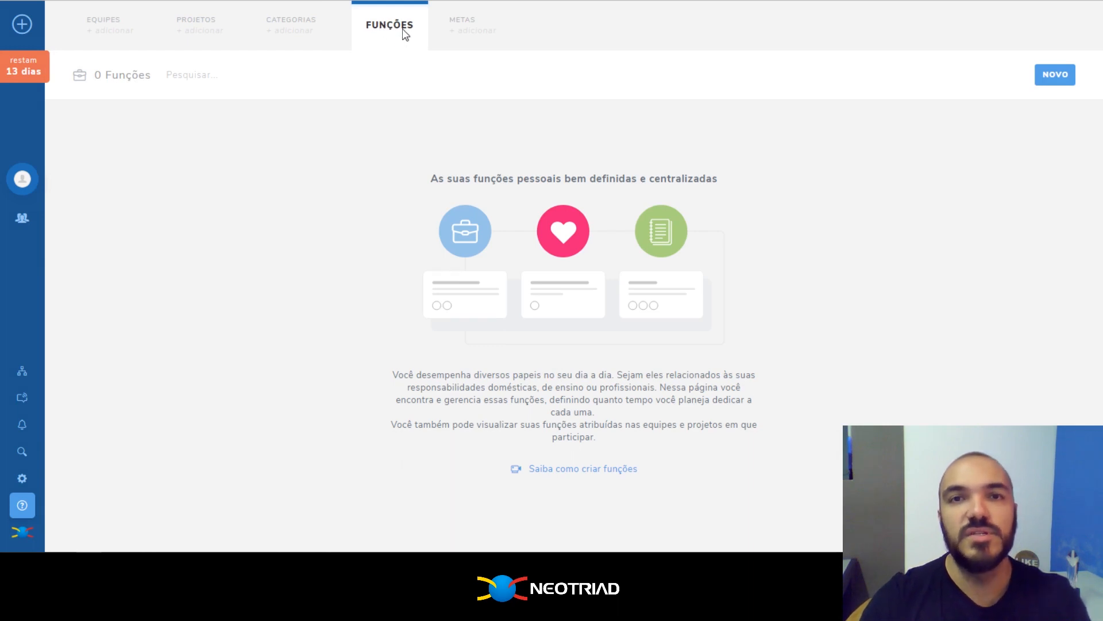
{"action": "left_click", "coordinate": [1055, 74]}
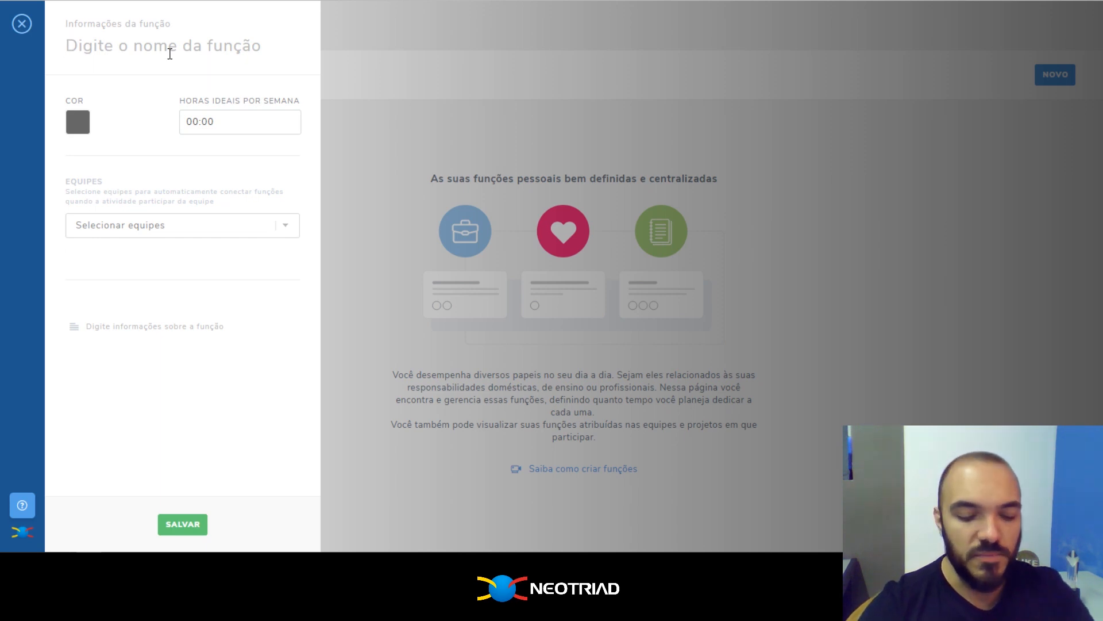
{"action": "type", "text": "Programa"}
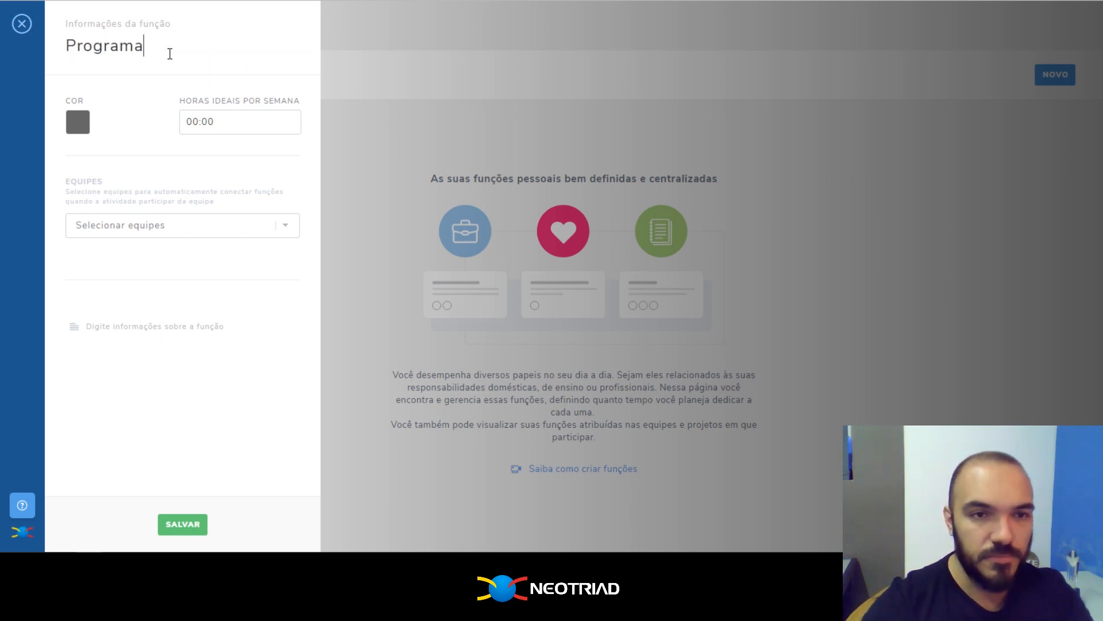
{"action": "type", "text": "dor"}
{"action": "left_click", "coordinate": [101, 119]}
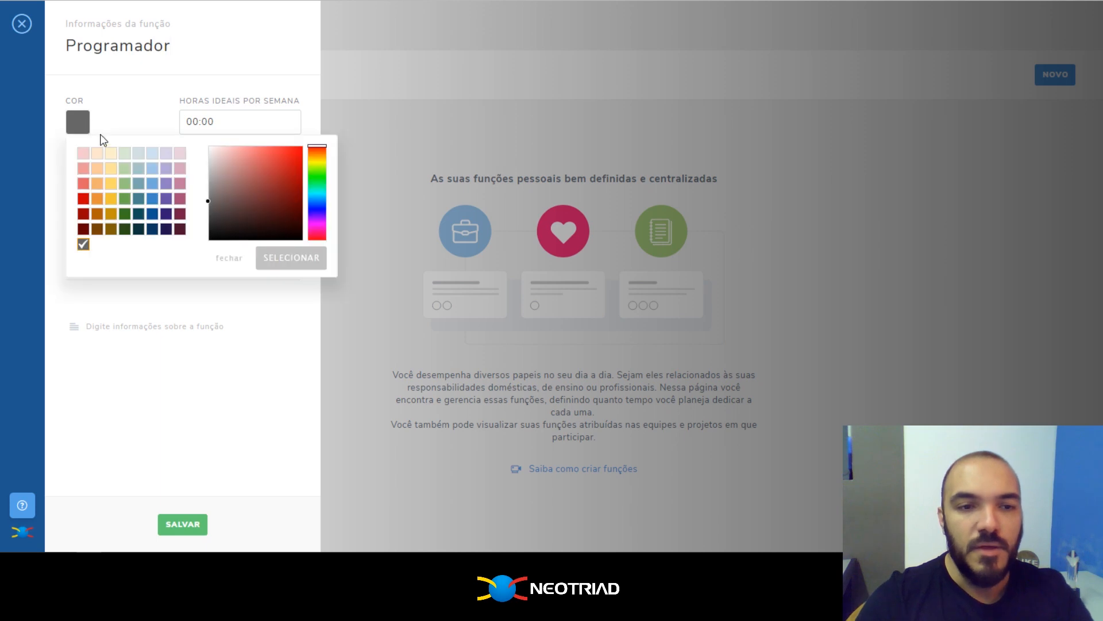
{"action": "left_click", "coordinate": [83, 198]}
- Set the Programador function's ideal weekly hours to 20:00 and save it
{"action": "left_click", "coordinate": [196, 122]}
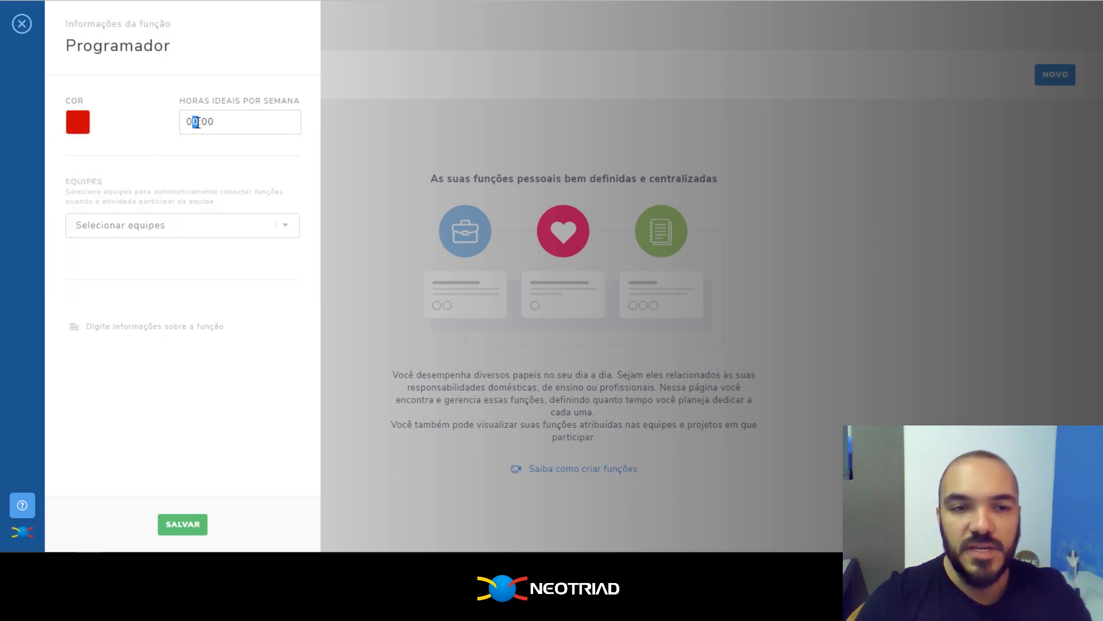
{"action": "left_click_drag", "start_coordinate": [184, 123], "coordinate": [199, 122]}
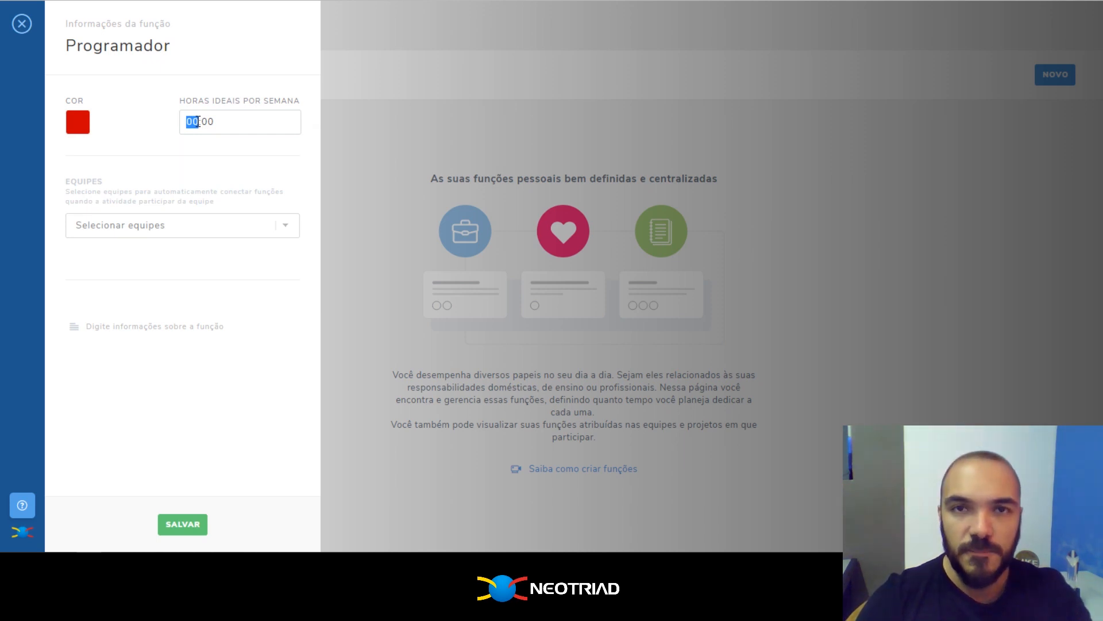
{"action": "type", "text": "20"}
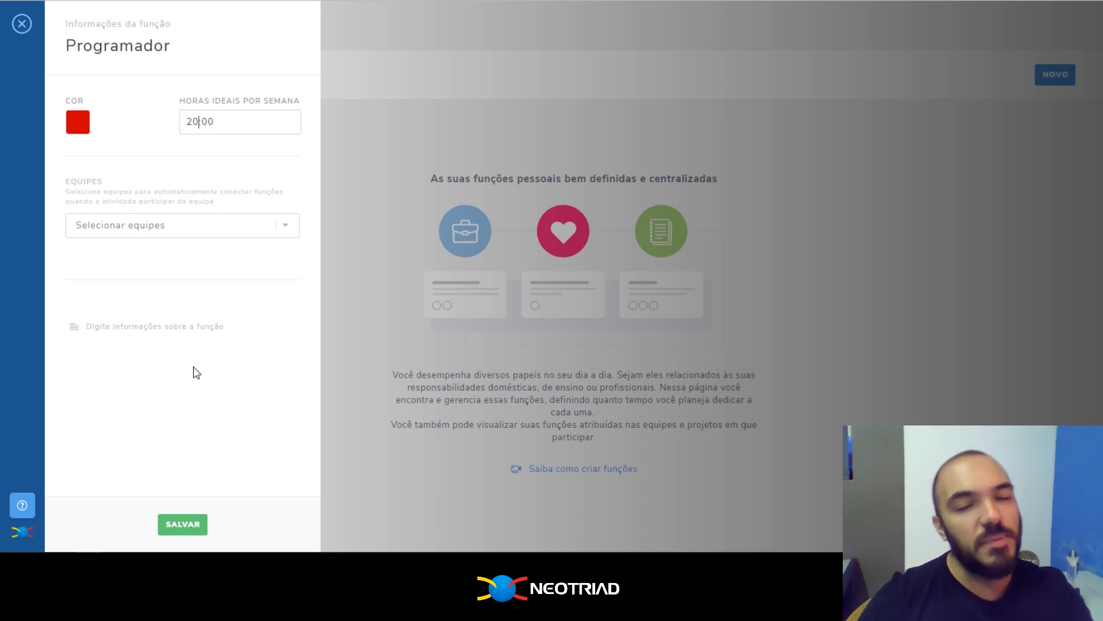
{"action": "left_click", "coordinate": [180, 524]}
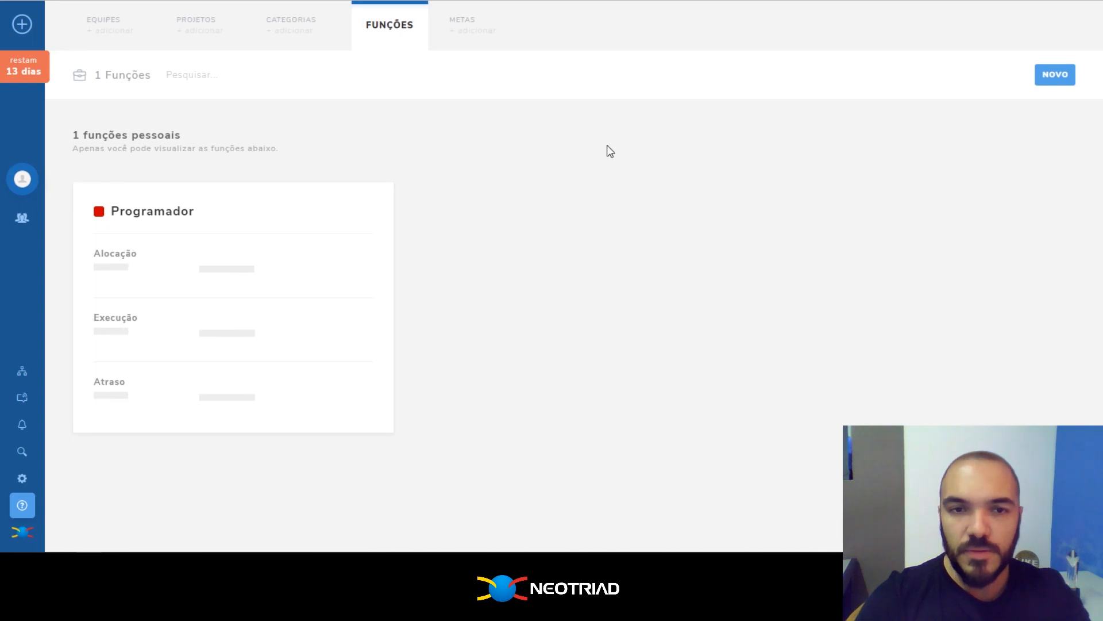
- Create a function named "Diretor" with a yellow-orange color and 20:00 ideal hours per week
{"action": "left_click", "coordinate": [1057, 74]}
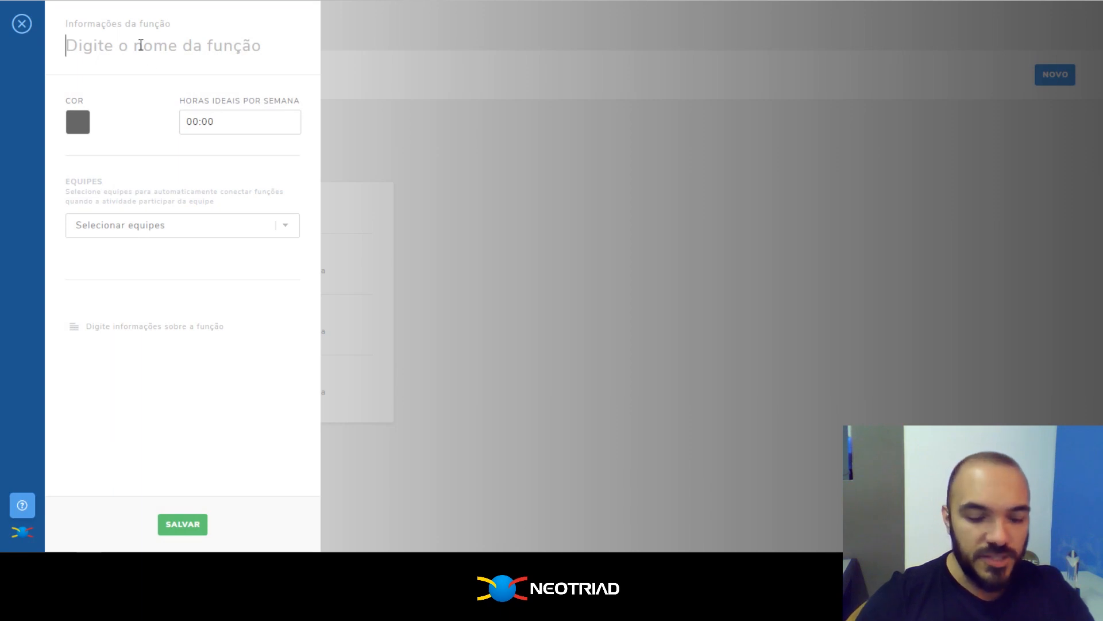
{"action": "type", "text": "Diretor"}
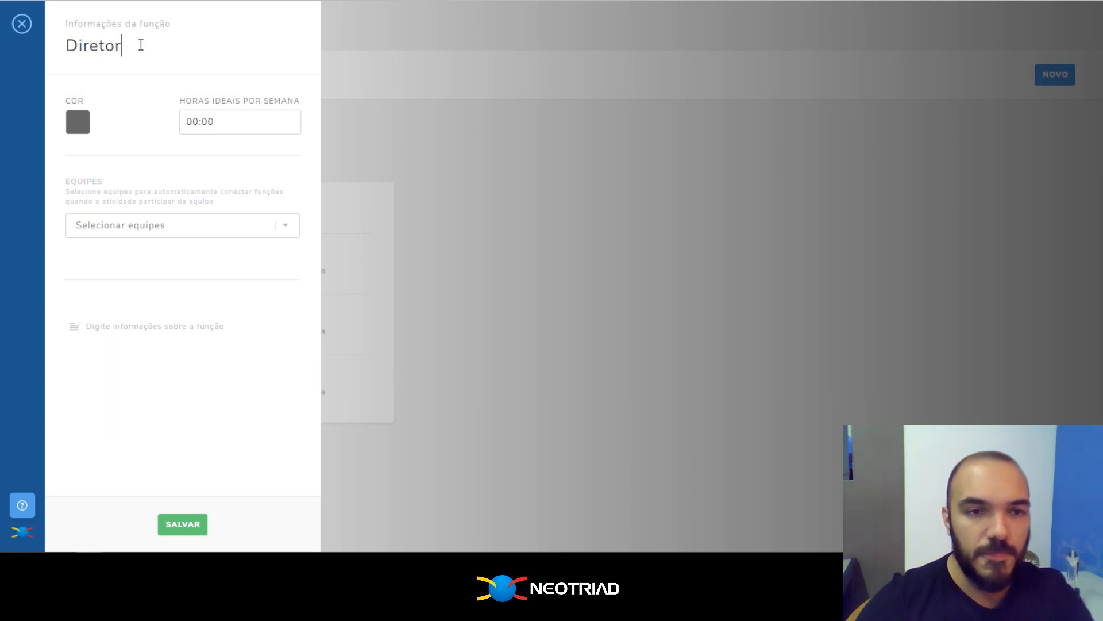
{"action": "left_click", "coordinate": [84, 124]}
{"action": "left_click", "coordinate": [109, 204]}
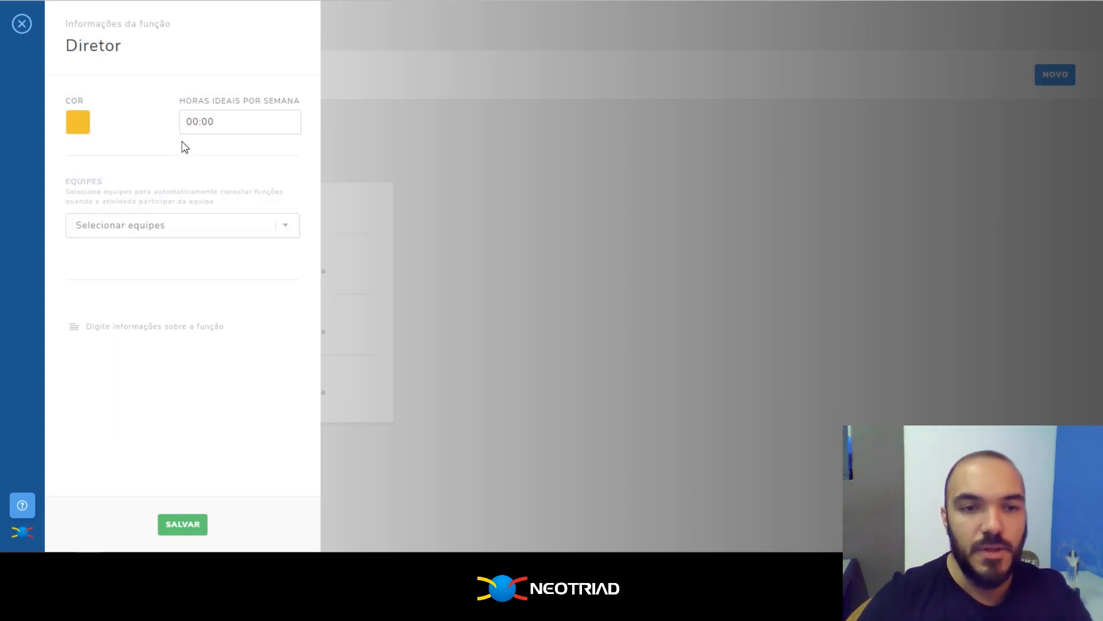
{"action": "left_click", "coordinate": [187, 121]}
{"action": "type", "text": "20"}
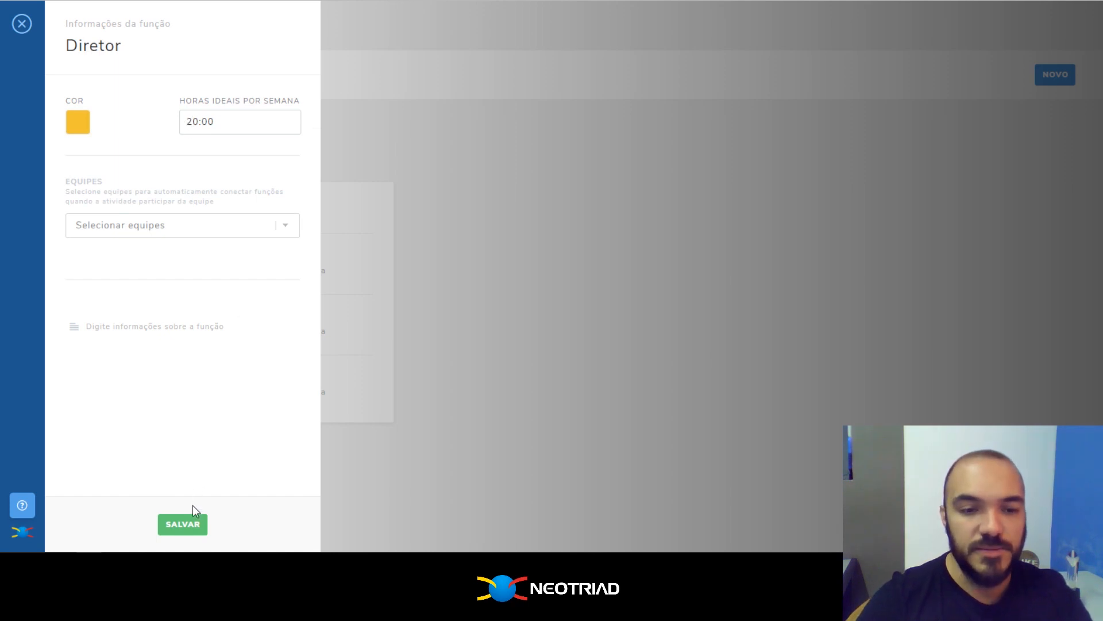
{"action": "left_click", "coordinate": [190, 524]}
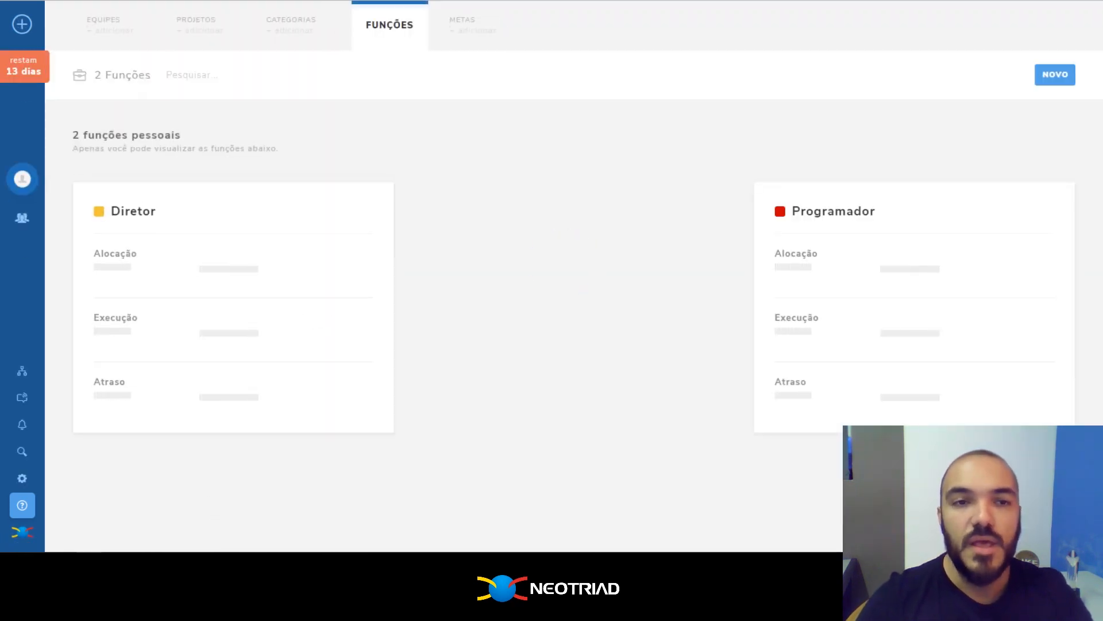
- Create a function named "Pai" with a green color and 10 ideal hours per week
{"action": "left_click", "coordinate": [1057, 76]}
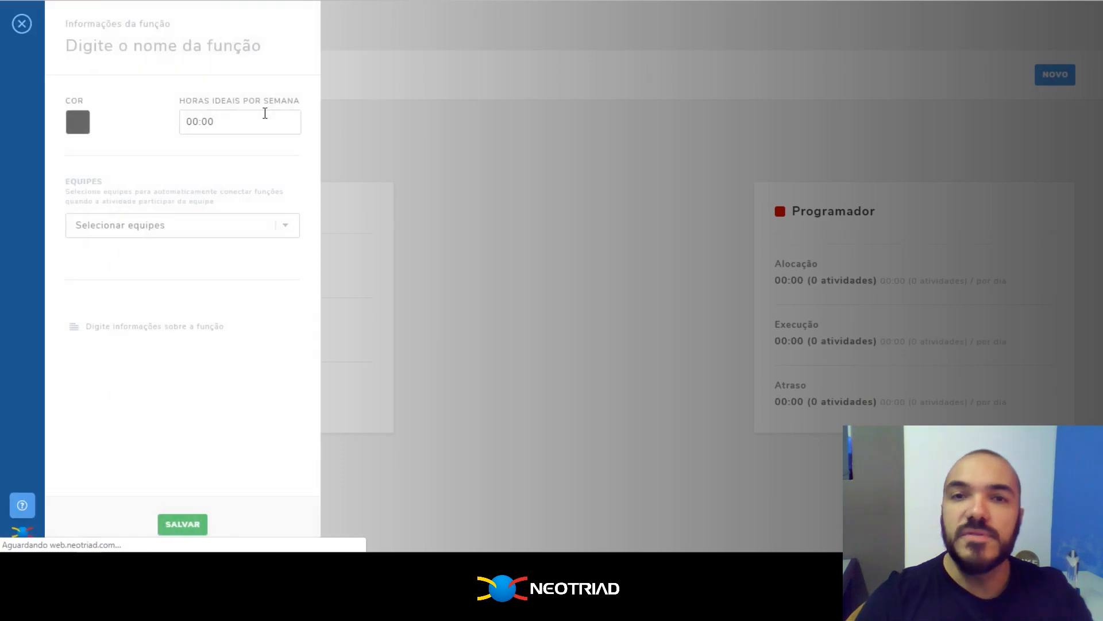
{"action": "left_click", "coordinate": [166, 41]}
{"action": "type", "text": "Pa"}
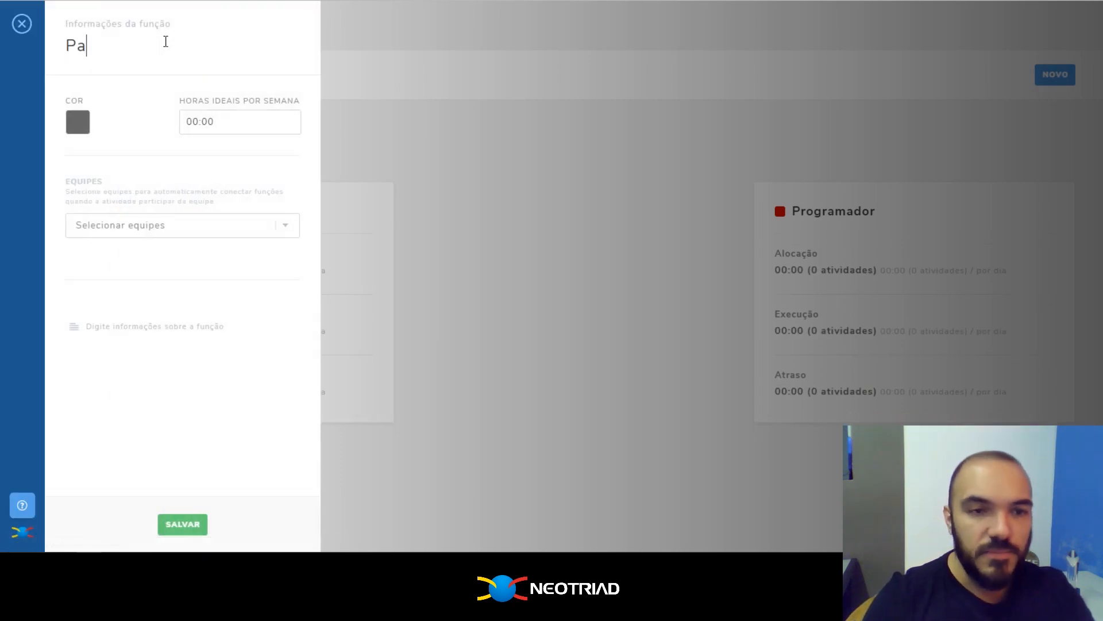
{"action": "type", "text": "i"}
{"action": "left_click", "coordinate": [78, 127]}
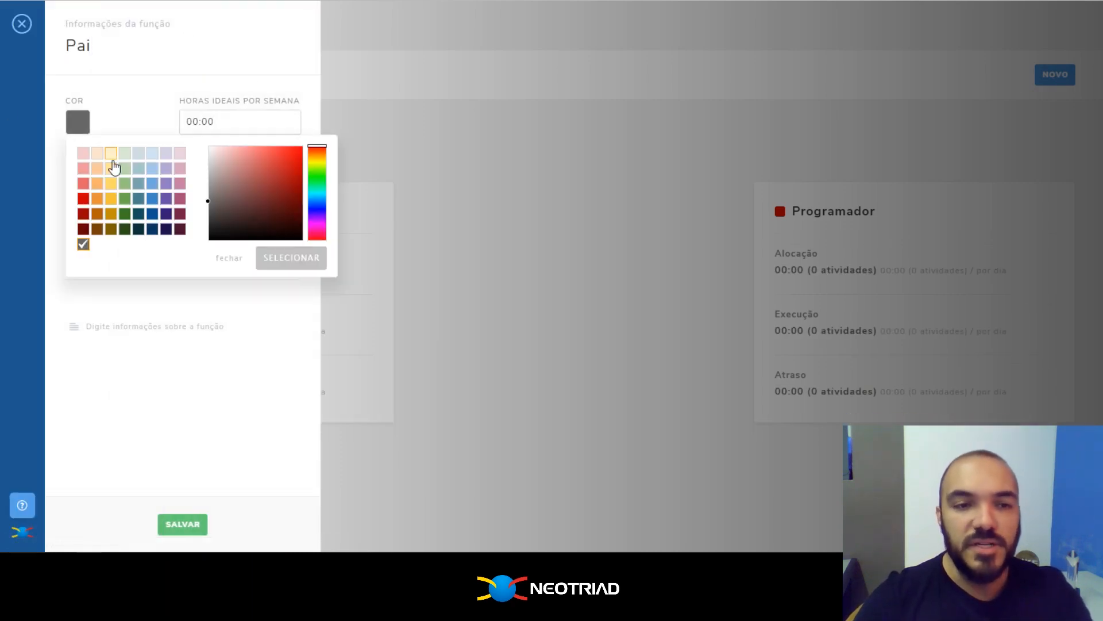
{"action": "left_click", "coordinate": [125, 198]}
{"action": "double_click", "coordinate": [182, 122]}
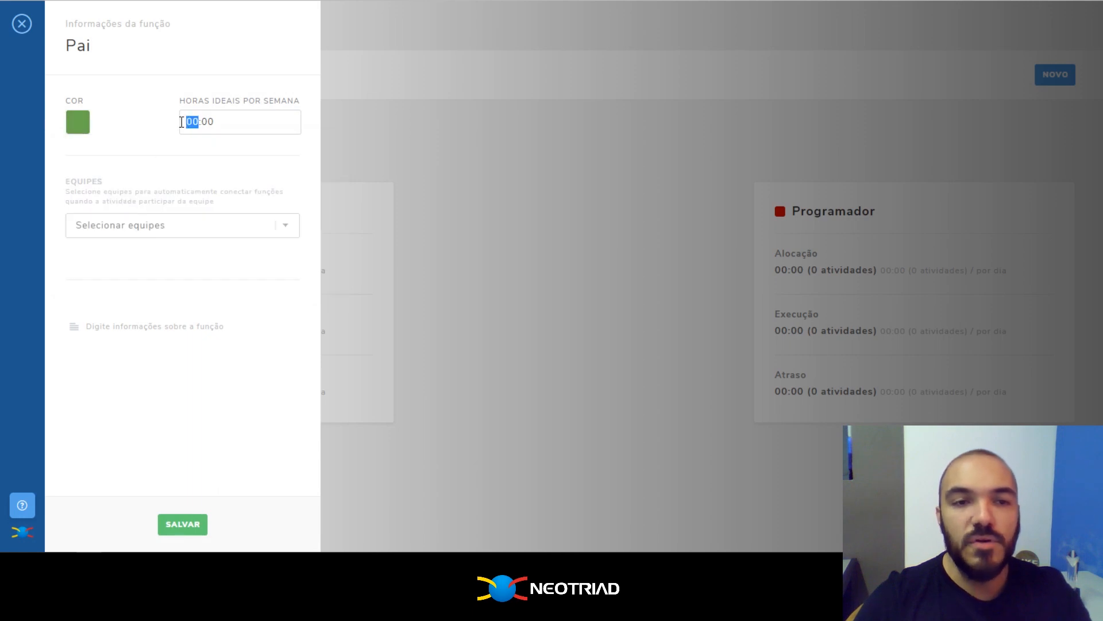
{"action": "type", "text": "10"}
{"action": "left_click", "coordinate": [194, 526]}
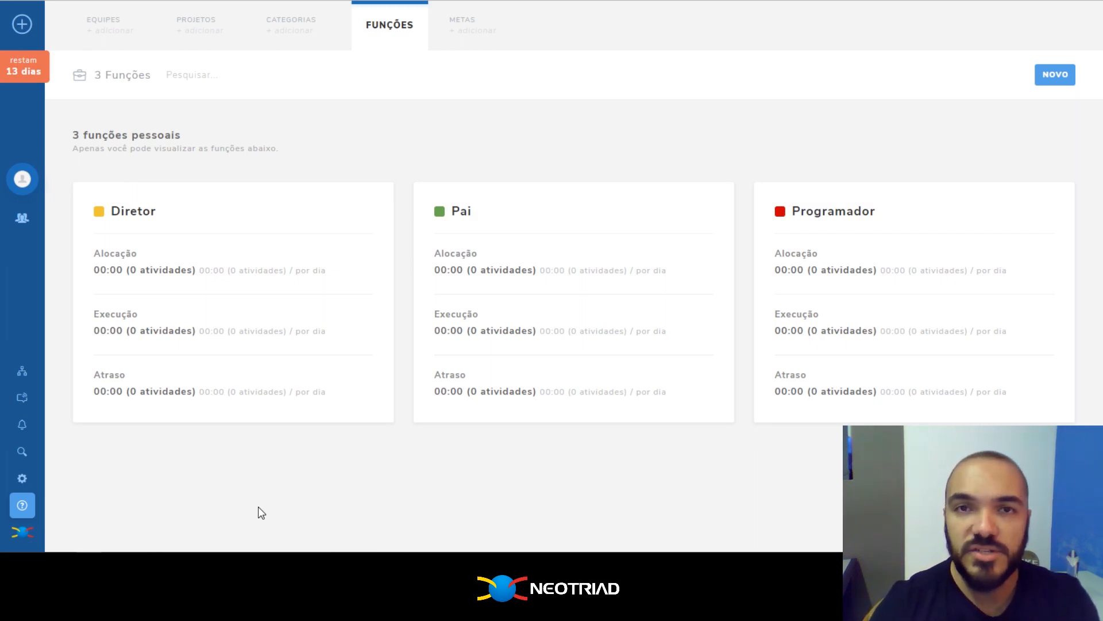
- From the personal home page, create the task "Relatorio de faturamento" with the Diretor function and a 02:10 duration
{"action": "left_click", "coordinate": [21, 178]}
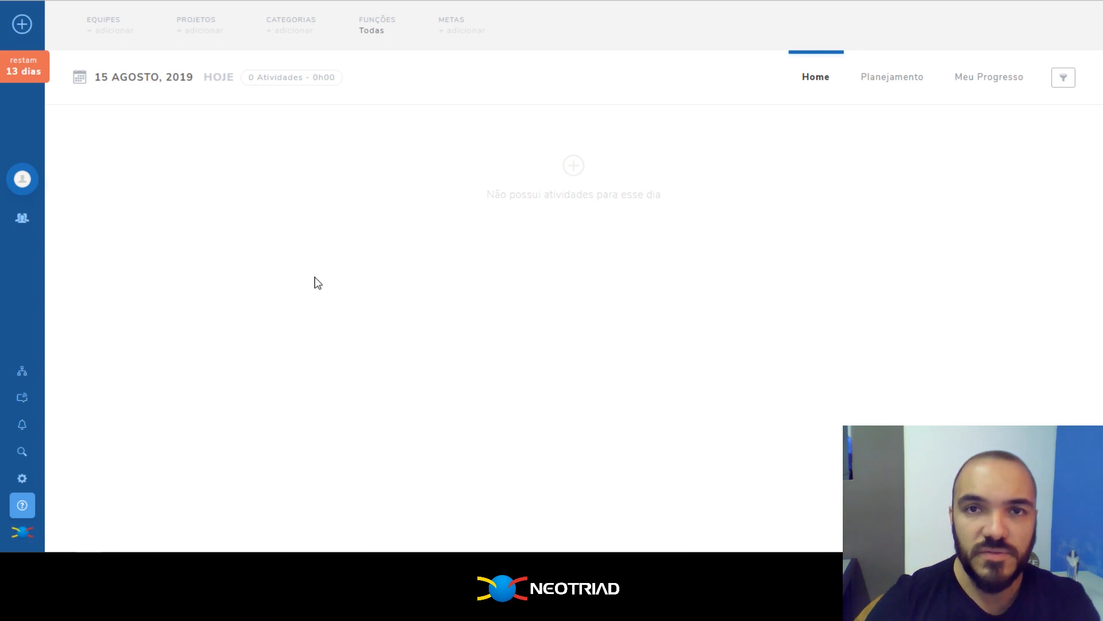
{"action": "left_click", "coordinate": [23, 26]}
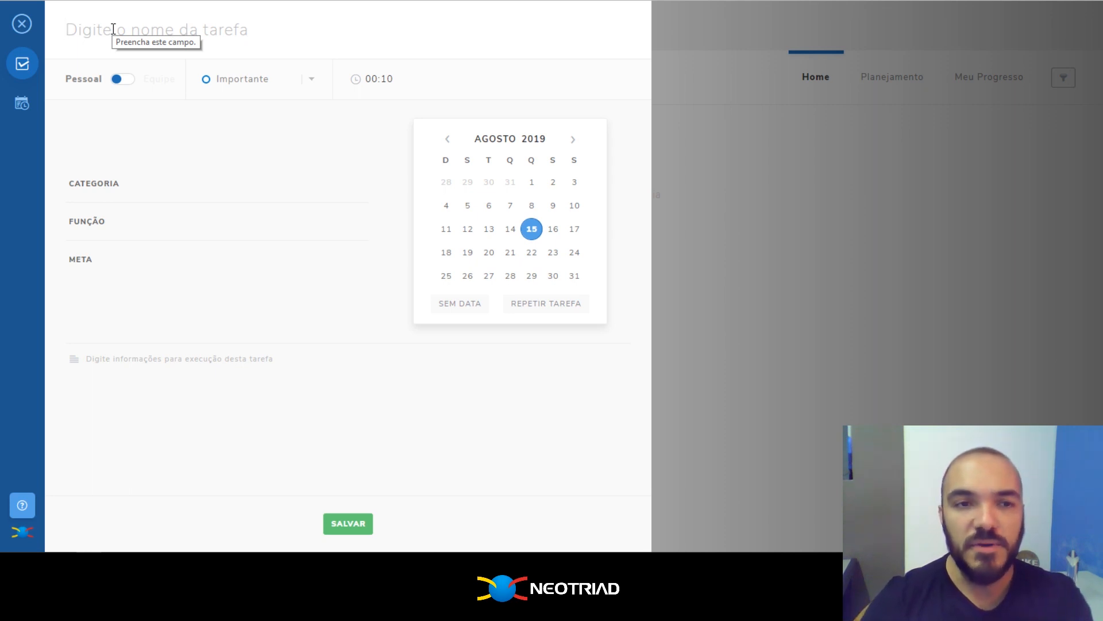
{"action": "type", "text": "Re"}
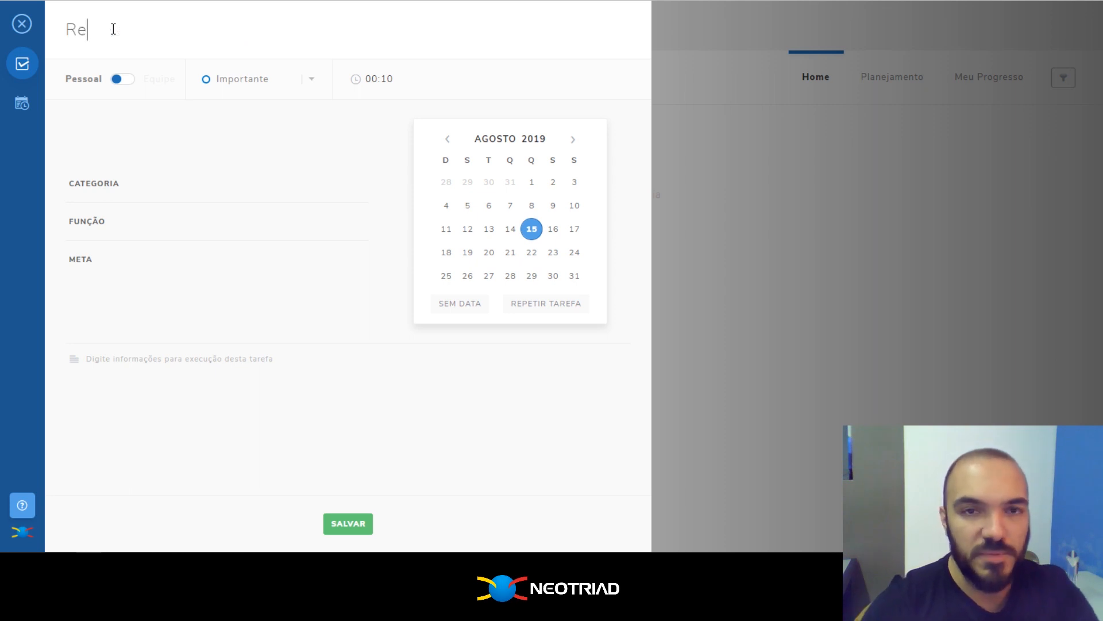
{"action": "type", "text": "latório"}
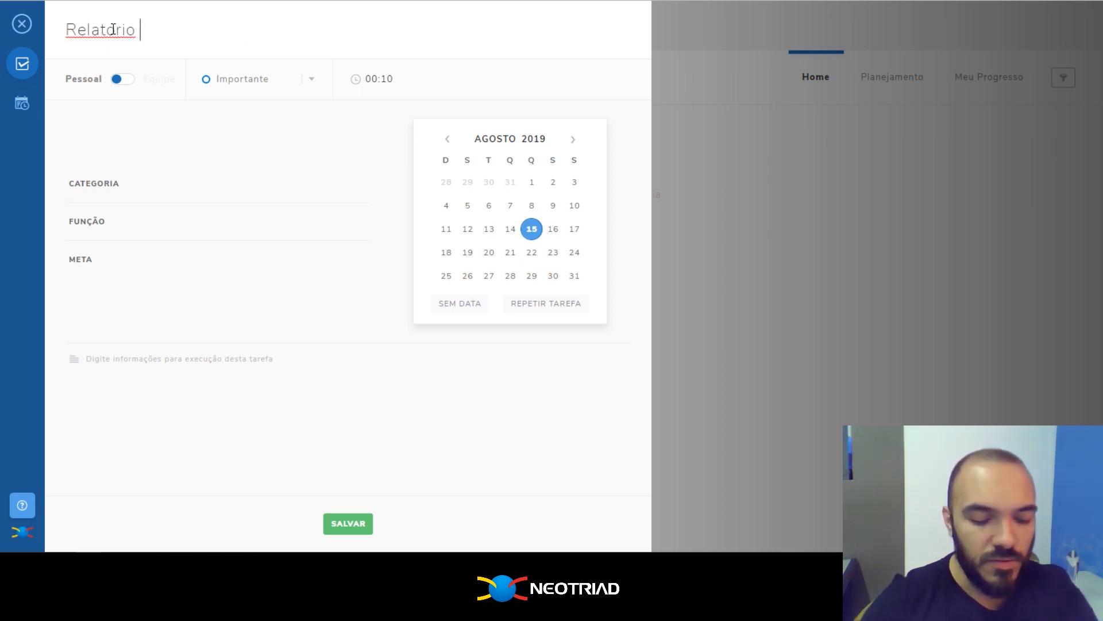
{"action": "type", "text": " de faturamento"}
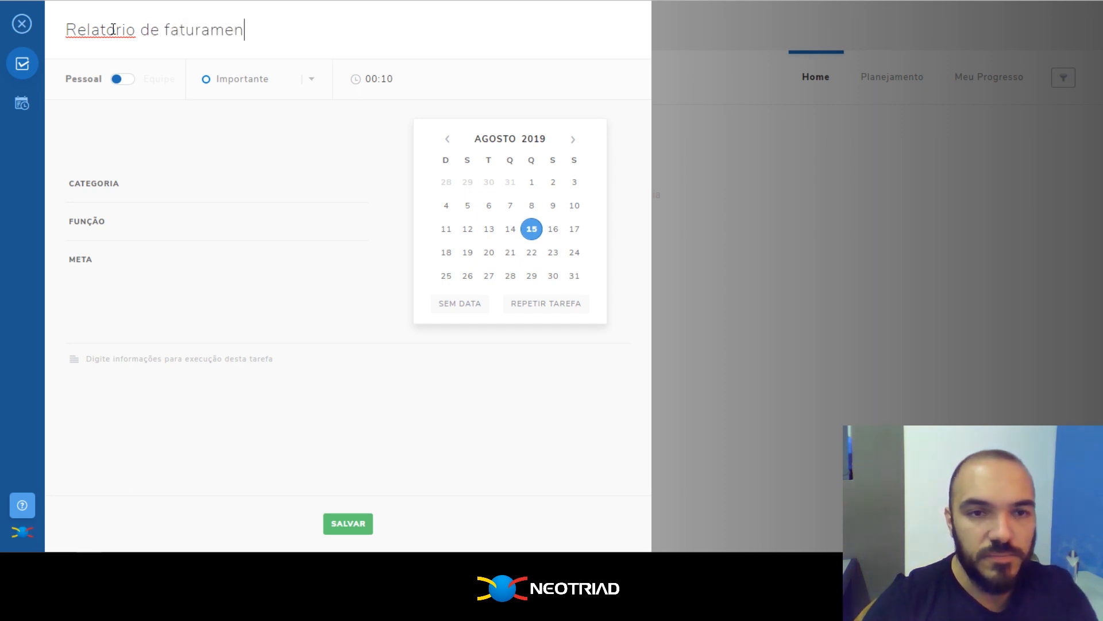
{"action": "left_click", "coordinate": [128, 228]}
{"action": "left_click", "coordinate": [158, 291]}
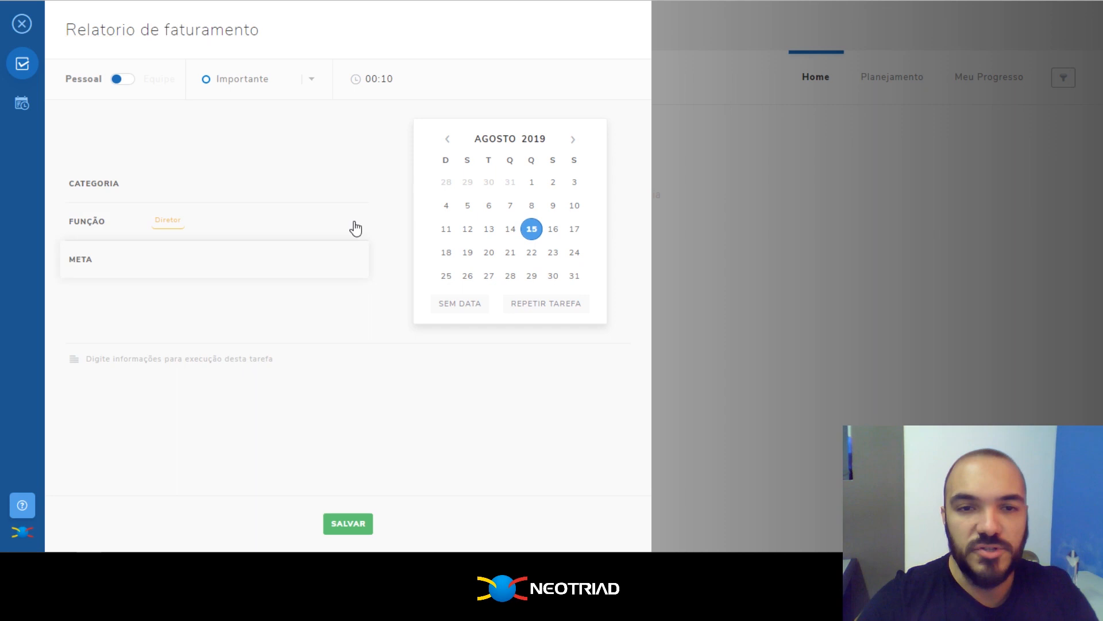
{"action": "left_click", "coordinate": [377, 84]}
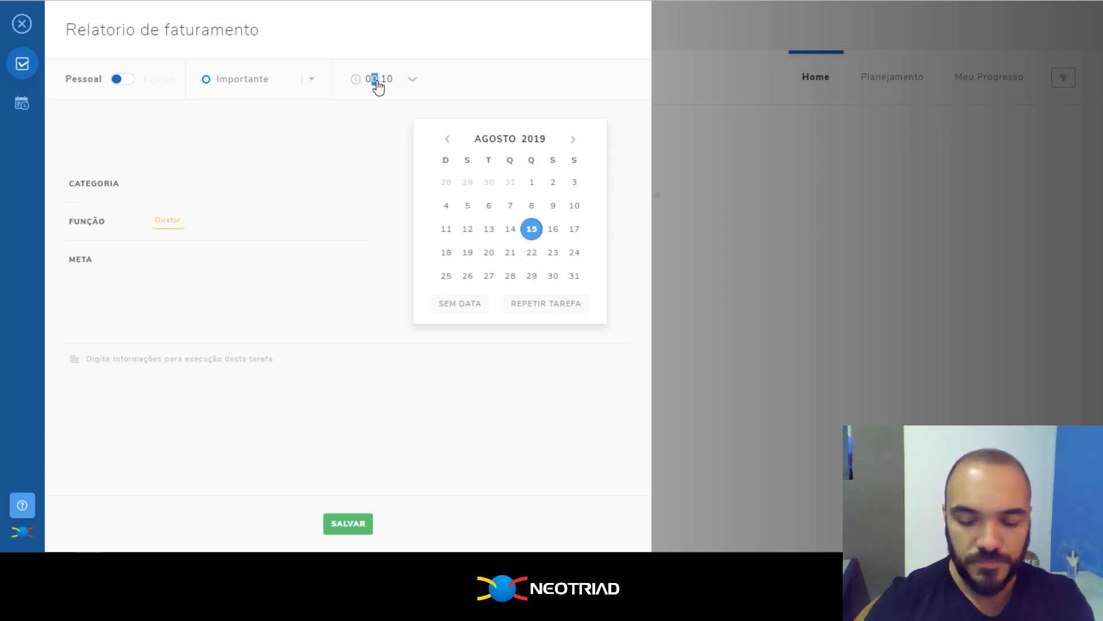
{"action": "type", "text": "2"}
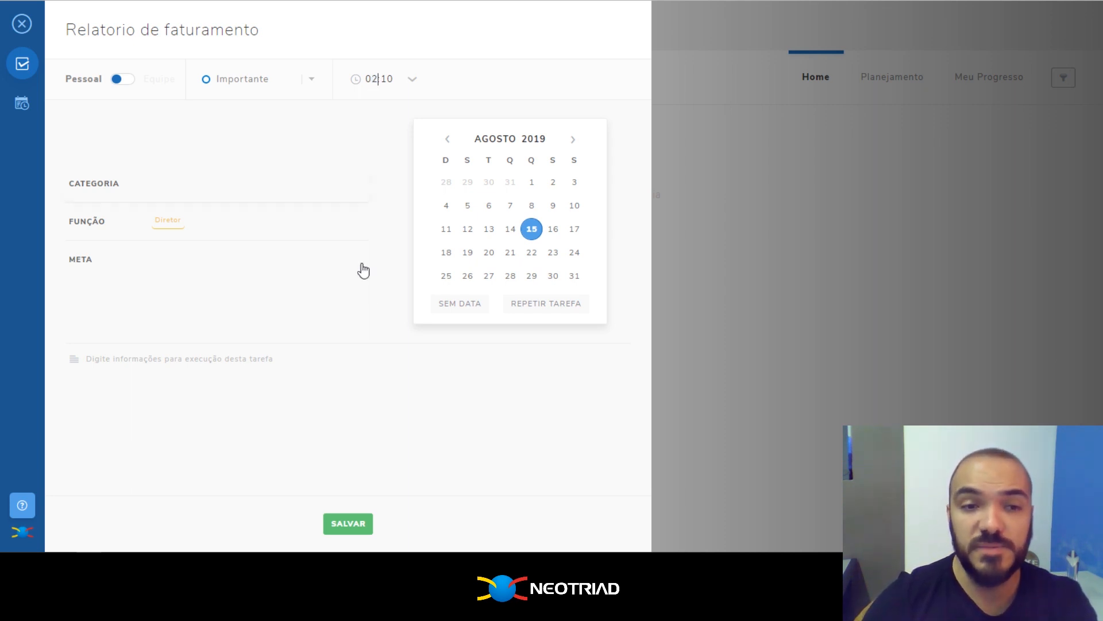
{"action": "left_click", "coordinate": [349, 523]}
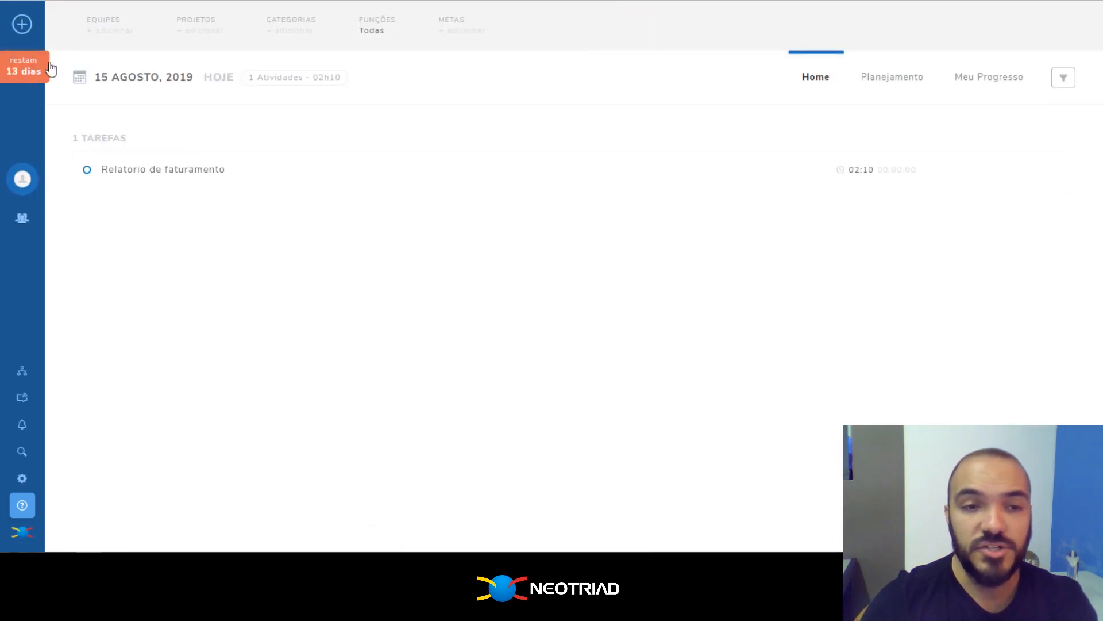
- Create the task "programar pagina de venda" with the Programador function and a 05:10 duration
{"action": "left_click", "coordinate": [22, 24]}
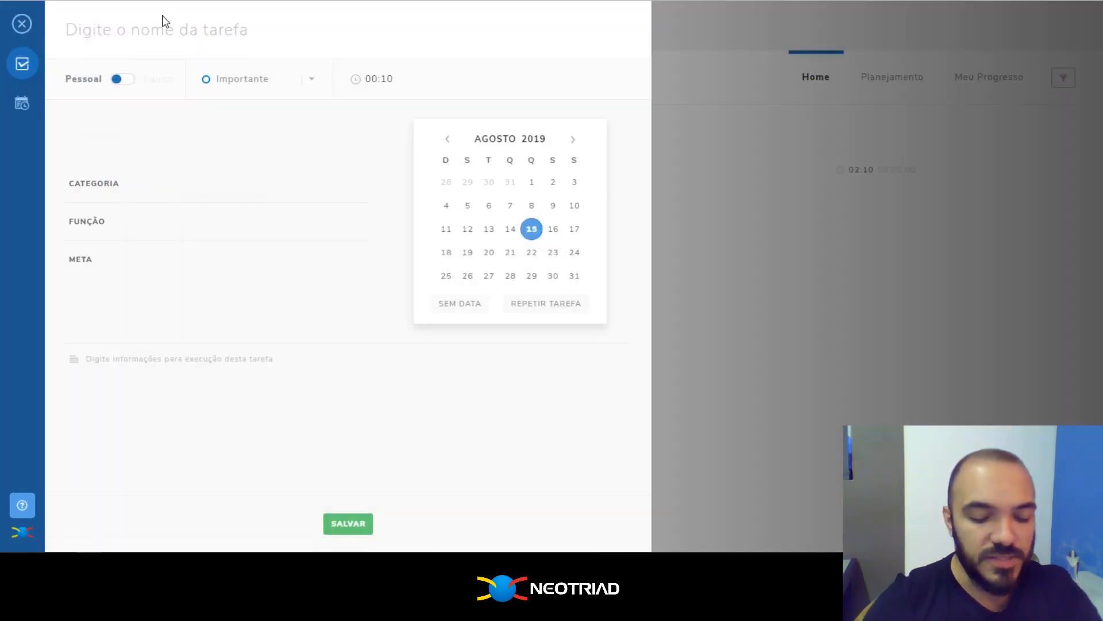
{"action": "type", "text": "programar"}
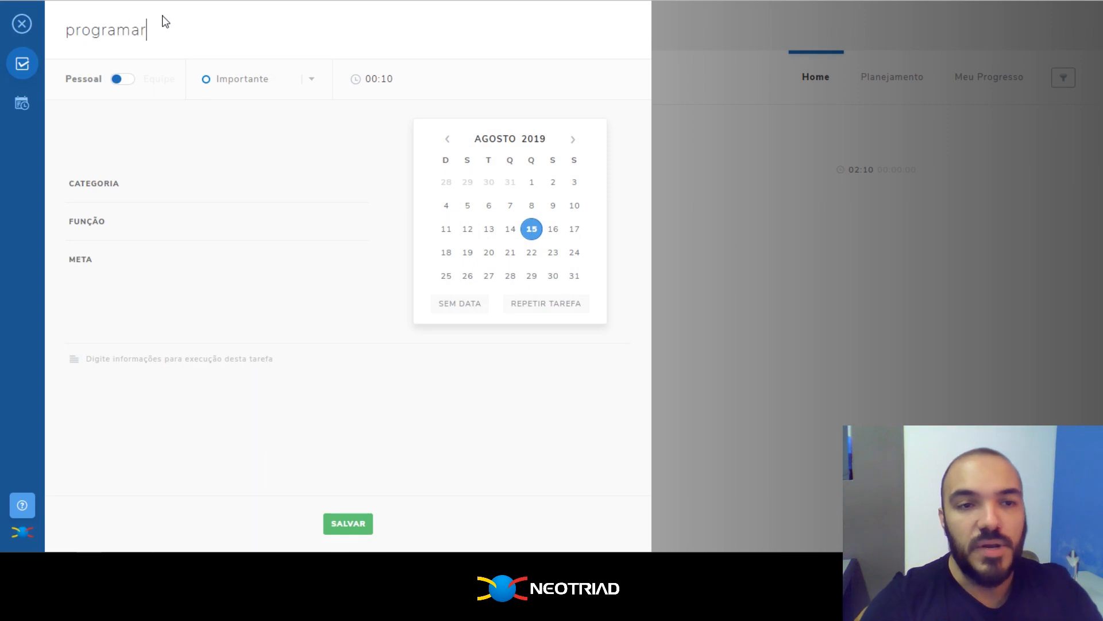
{"action": "type", "text": " pagina de b"}
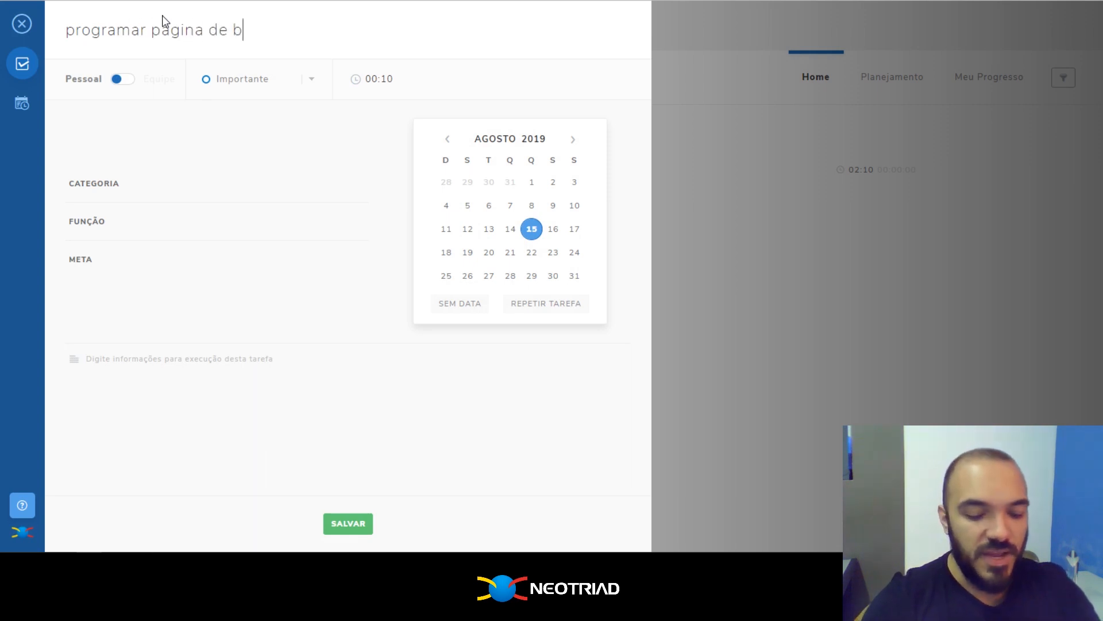
{"action": "key", "text": "BackSpace"}
{"action": "type", "text": "venda"}
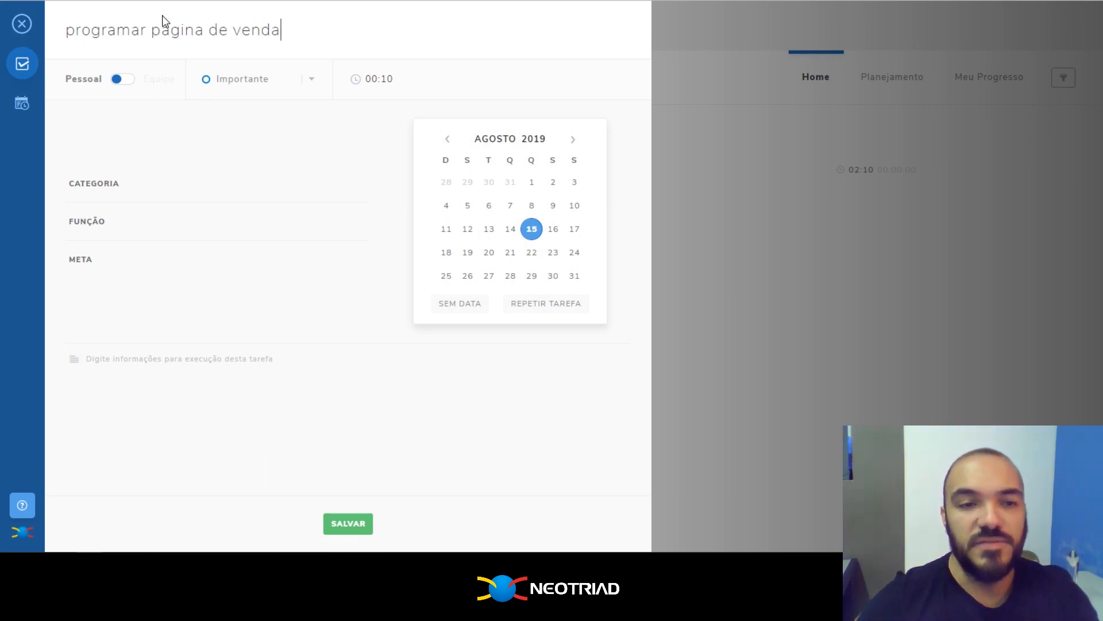
{"action": "left_click", "coordinate": [138, 222]}
{"action": "left_click", "coordinate": [157, 346]}
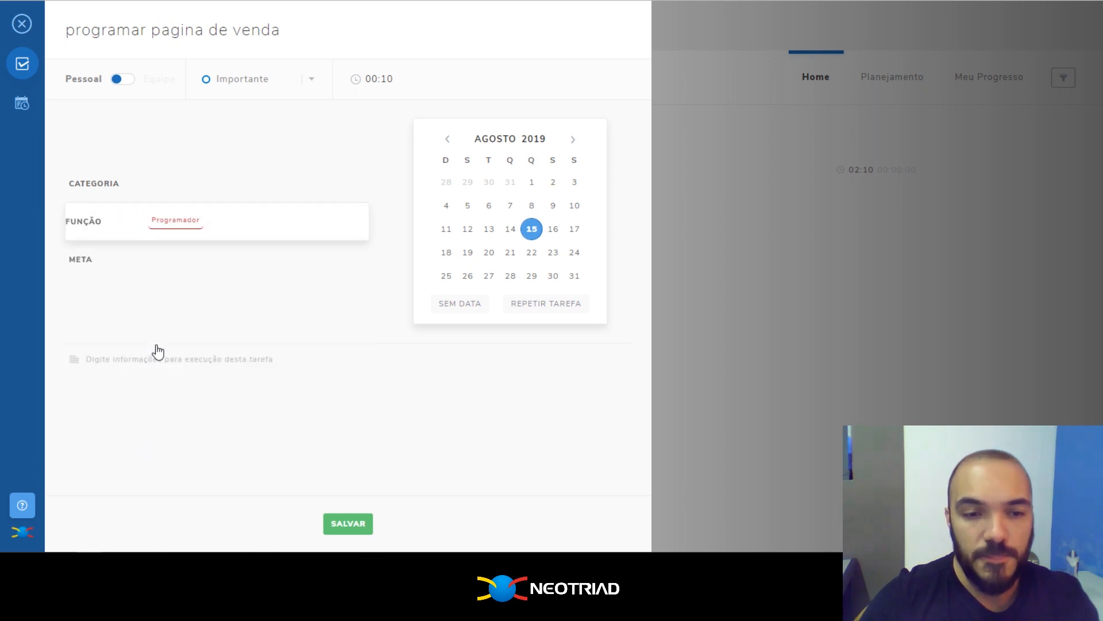
{"action": "left_click", "coordinate": [373, 82]}
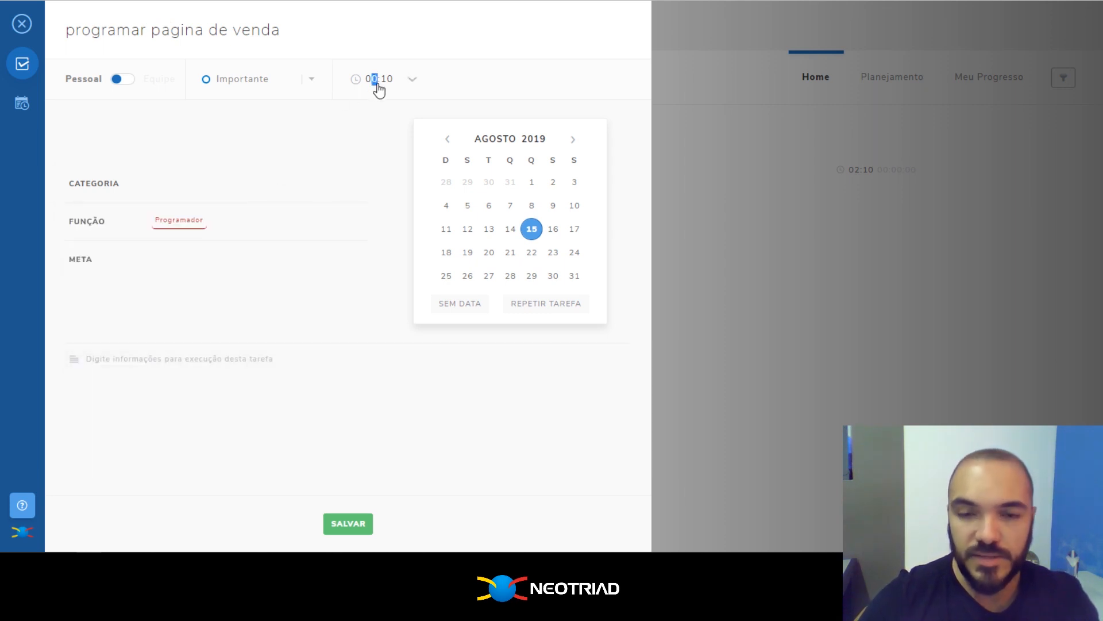
{"action": "left_click", "coordinate": [345, 525]}
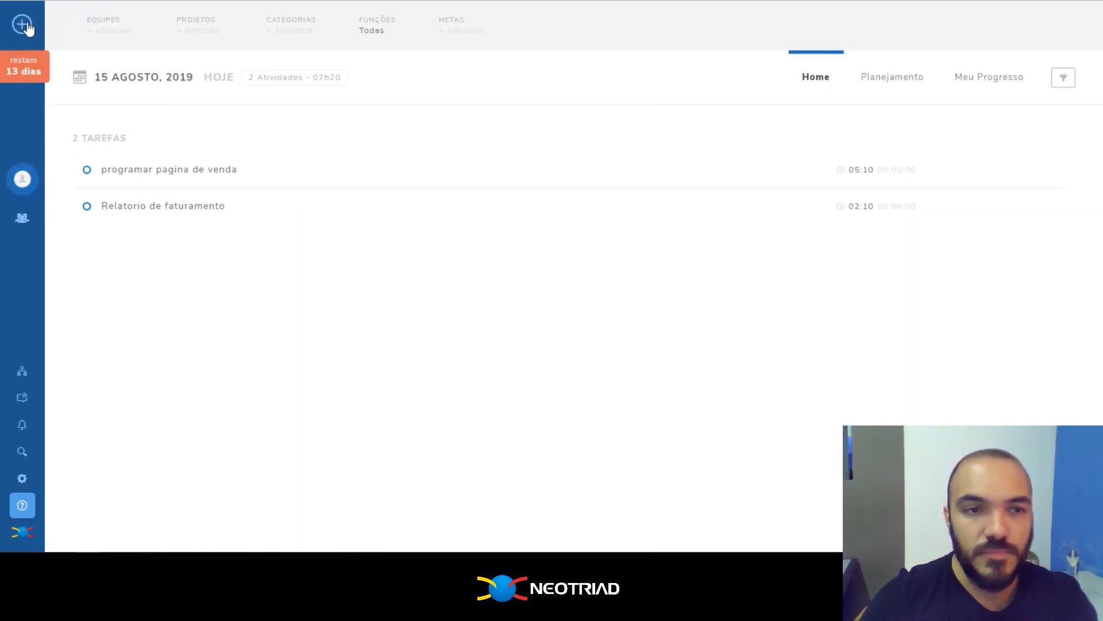
- Start a new personal task named "relatorio de execução" and assign it the Diretor function
{"action": "left_click", "coordinate": [22, 25]}
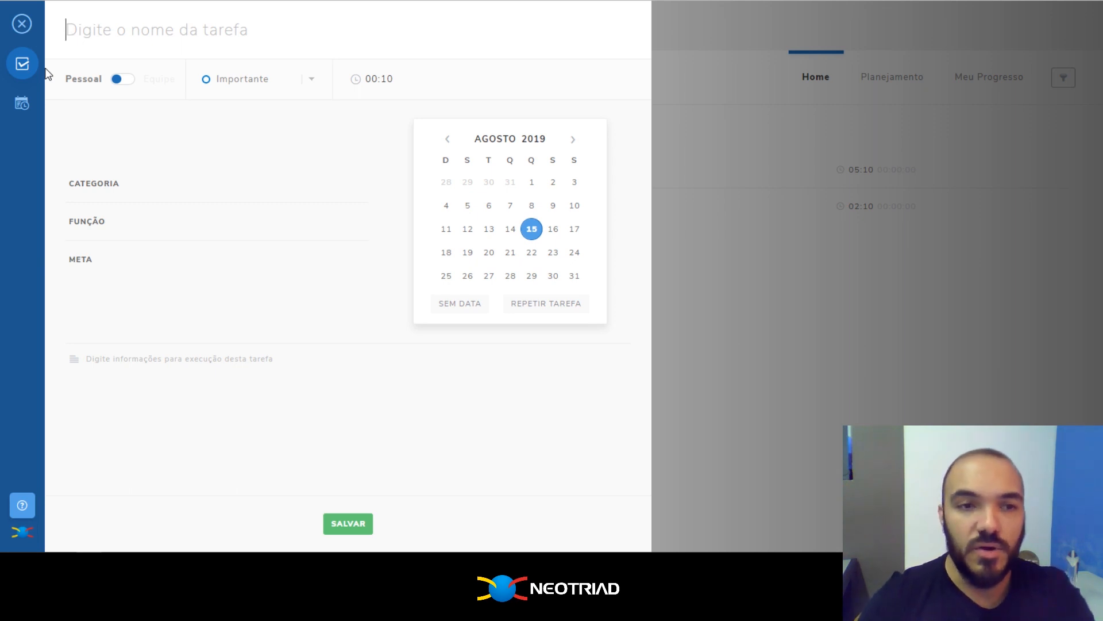
{"action": "type", "text": "re"}
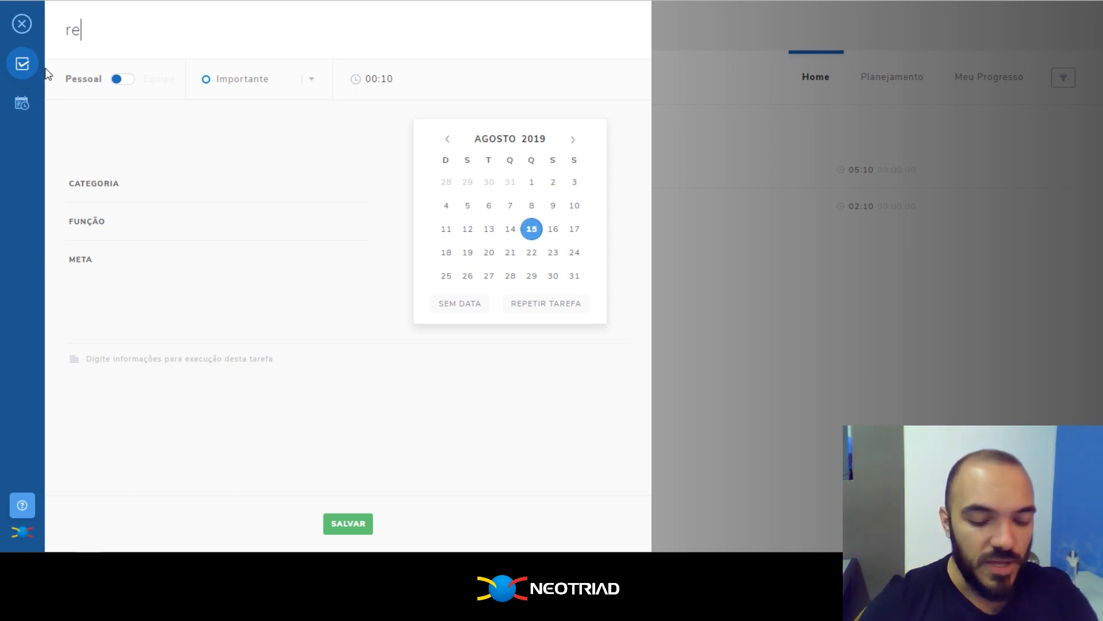
{"action": "type", "text": "latoriog"}
{"action": "key", "text": "BackSpace"}
{"action": "type", "text": "de "}
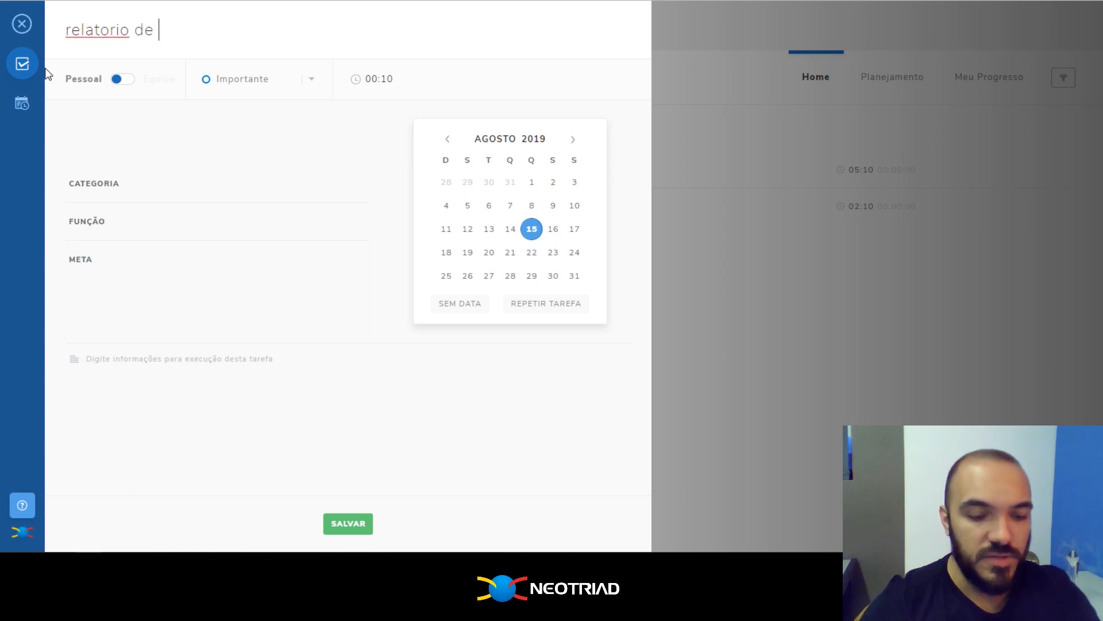
{"action": "type", "text": "exe"}
{"action": "type", "text": "ução"}
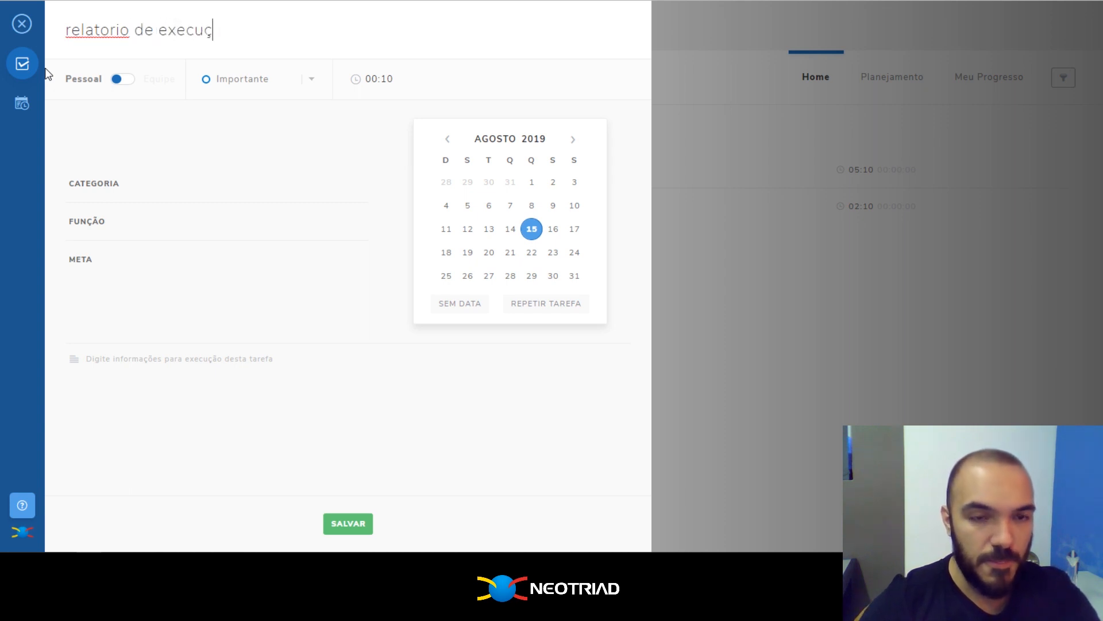
{"action": "left_click", "coordinate": [161, 222]}
{"action": "left_click", "coordinate": [145, 284]}
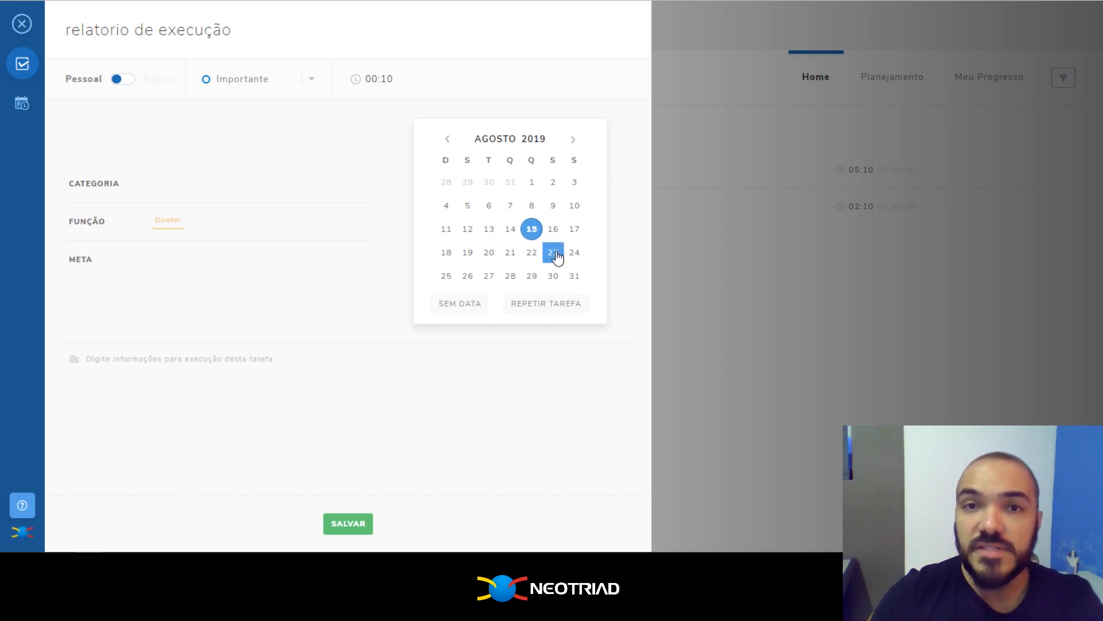
- Make the task repeat every week on Sexta-feira from 16/08/2019 without an end, and save it
{"action": "left_click", "coordinate": [547, 312]}
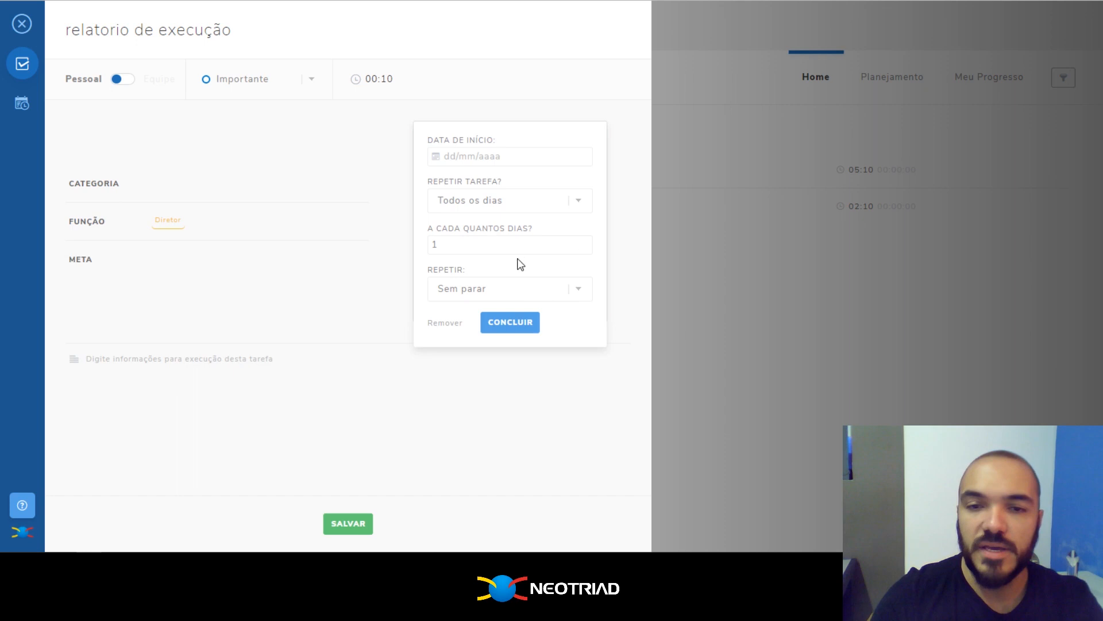
{"action": "left_click", "coordinate": [484, 157]}
{"action": "left_click", "coordinate": [550, 267]}
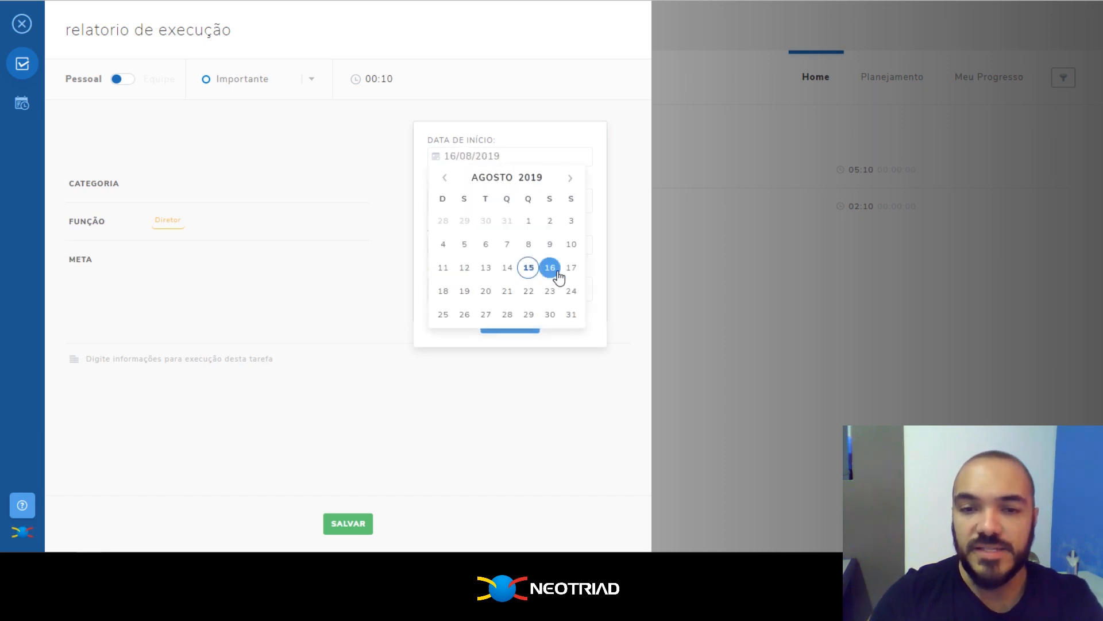
{"action": "left_click", "coordinate": [508, 204]}
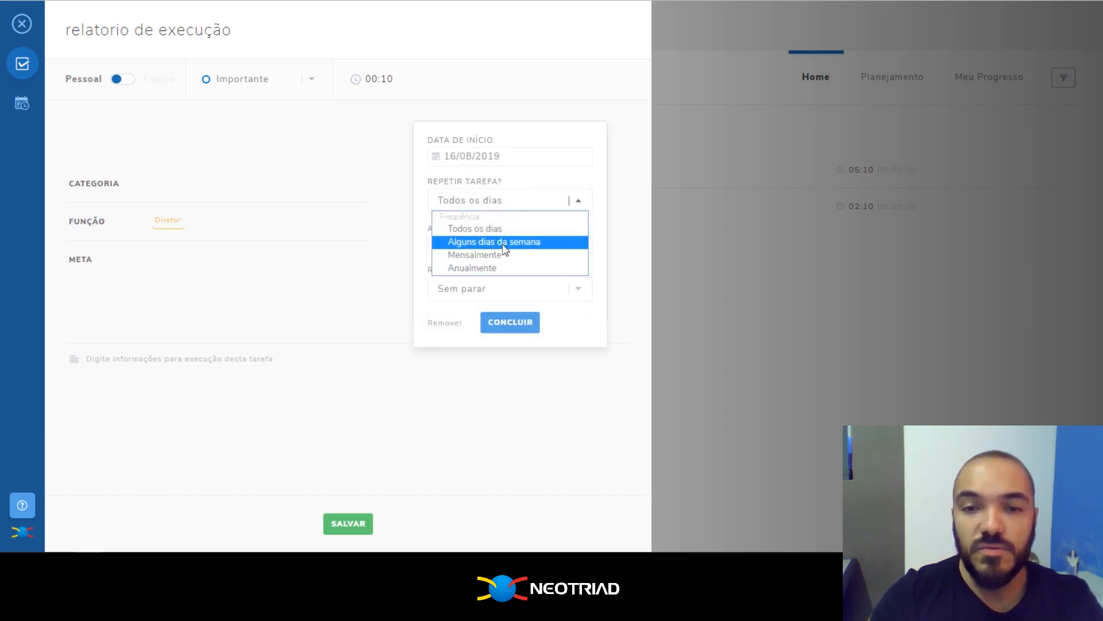
{"action": "left_click", "coordinate": [509, 242]}
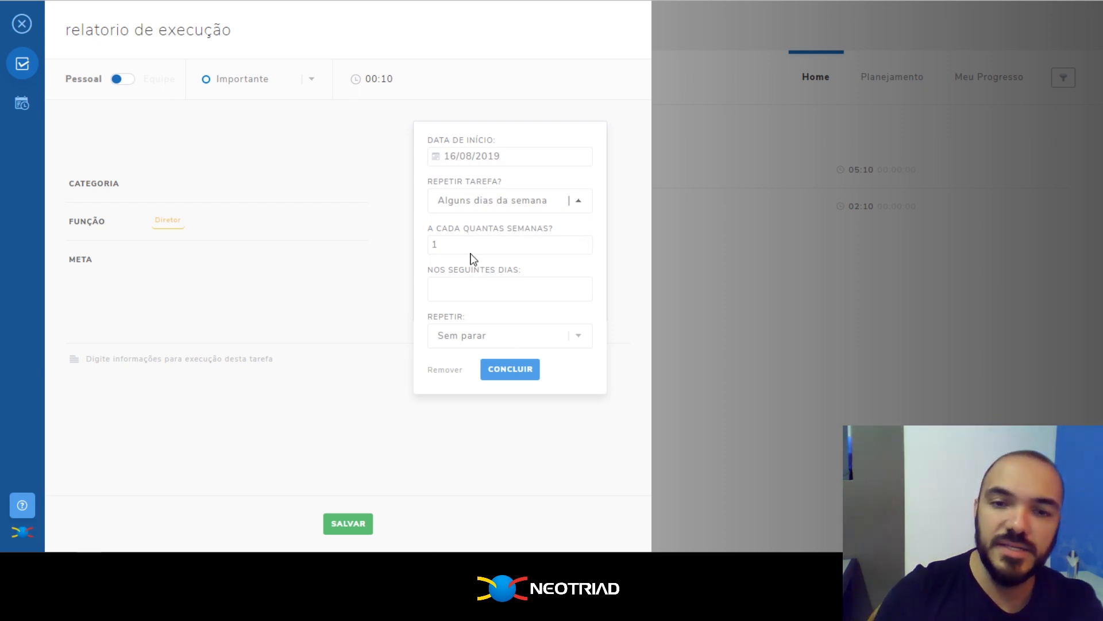
{"action": "left_click", "coordinate": [461, 289]}
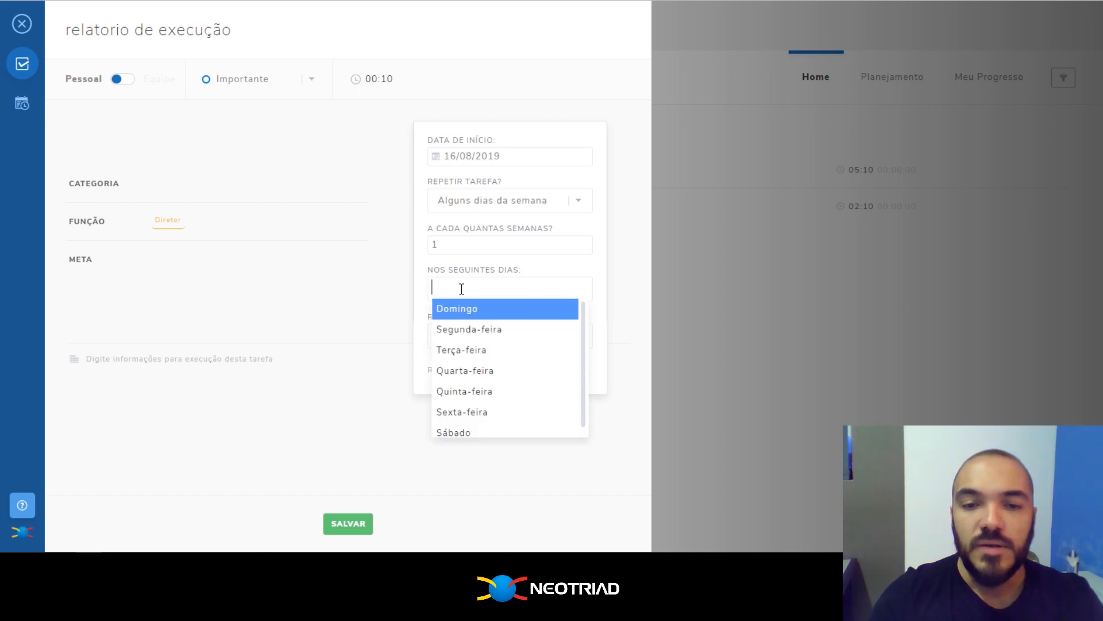
{"action": "left_click", "coordinate": [477, 412]}
{"action": "left_click", "coordinate": [557, 280]}
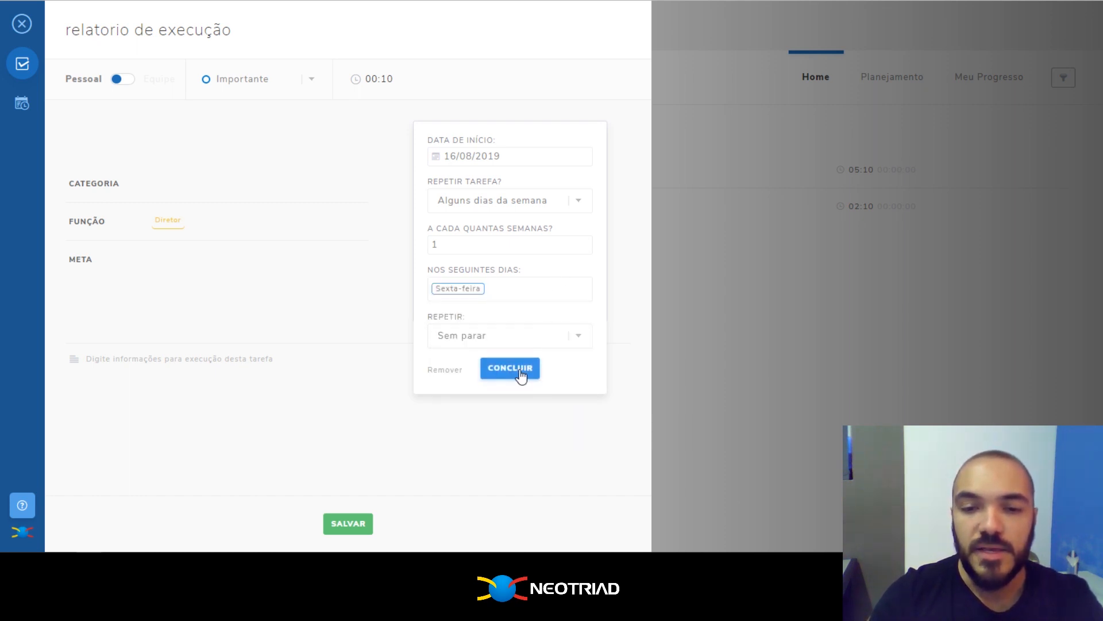
{"action": "left_click", "coordinate": [517, 336]}
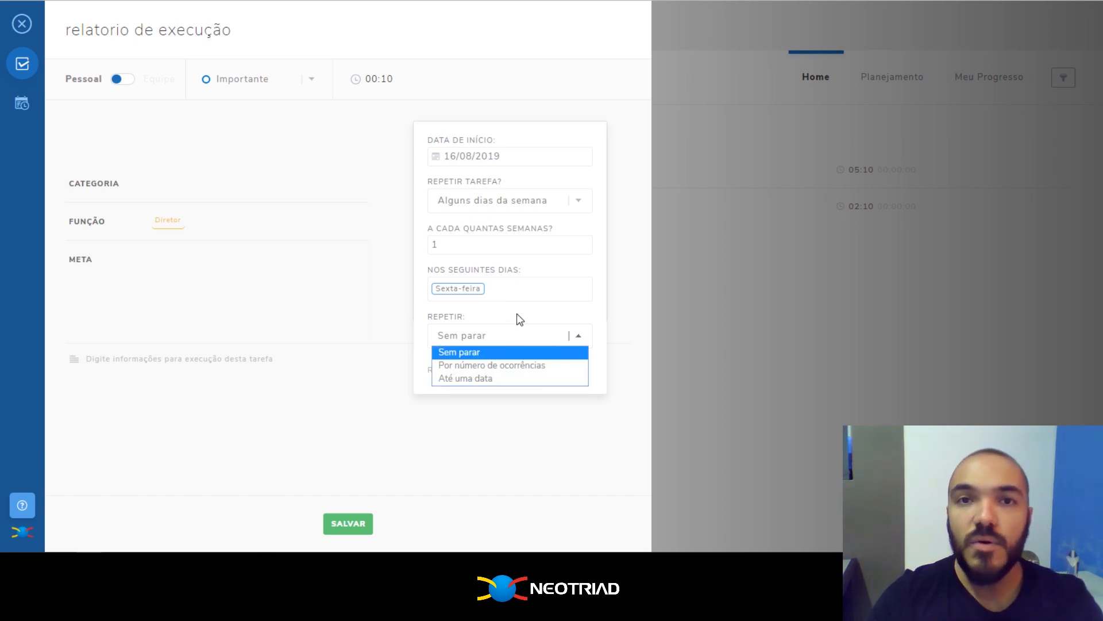
{"action": "left_click", "coordinate": [518, 317]}
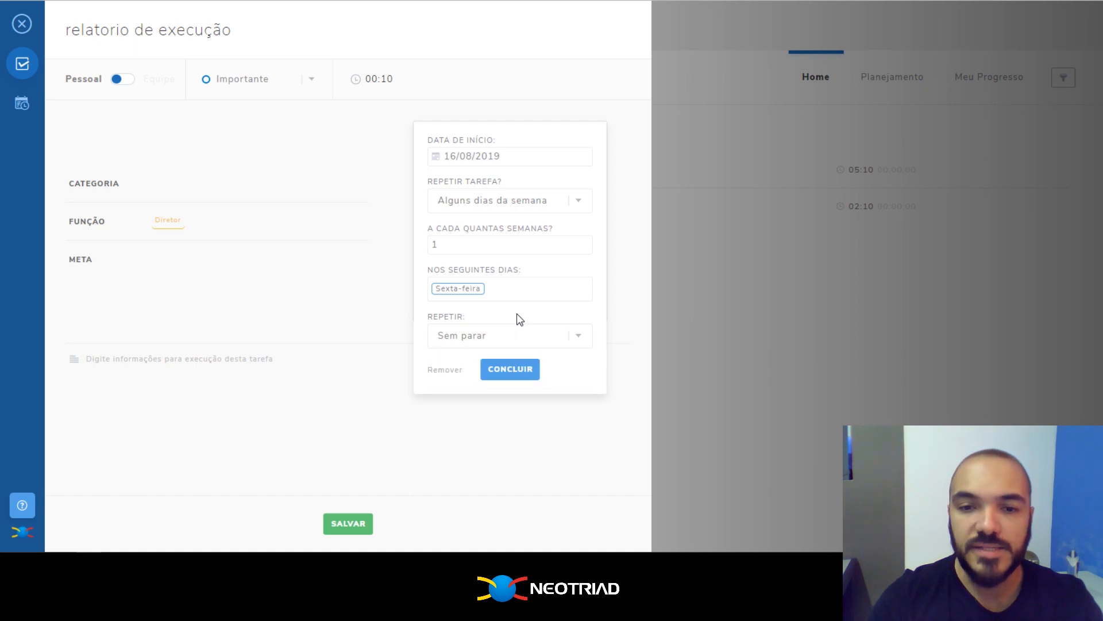
{"action": "left_click", "coordinate": [511, 367]}
{"action": "left_click", "coordinate": [363, 532]}
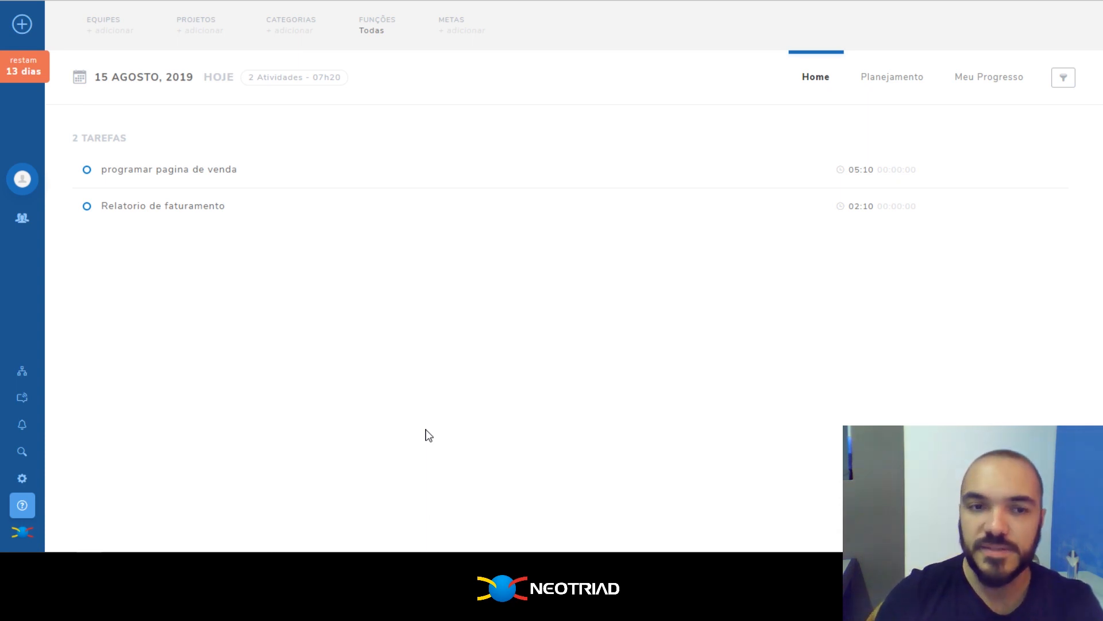
- Start a new personal meeting named "Médico" dated 20 August 2019
{"action": "left_click", "coordinate": [22, 24]}
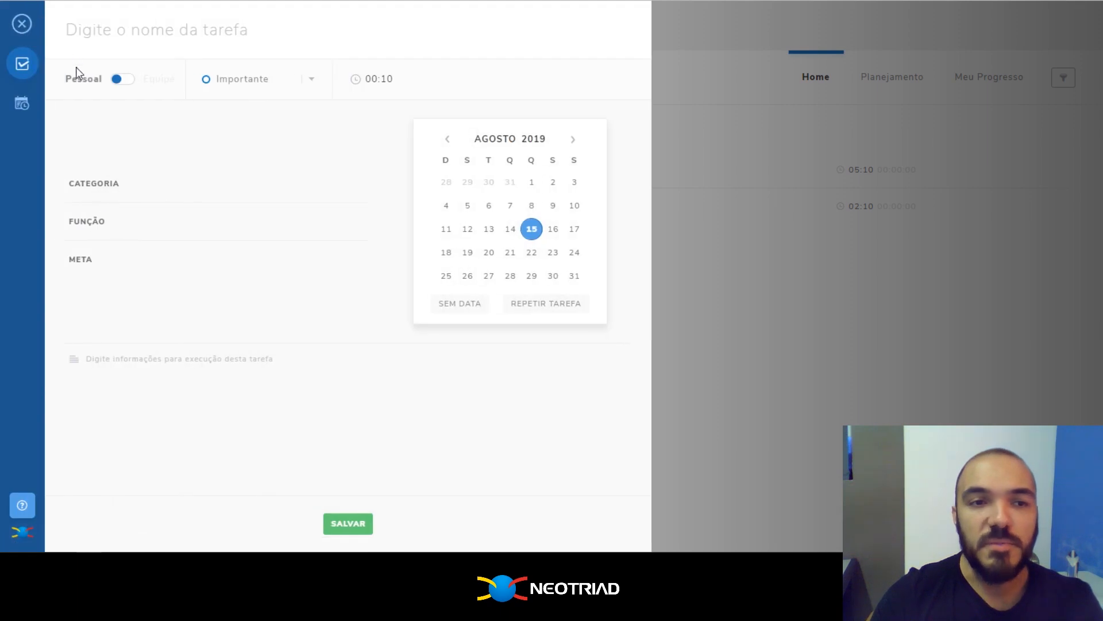
{"action": "left_click", "coordinate": [22, 106]}
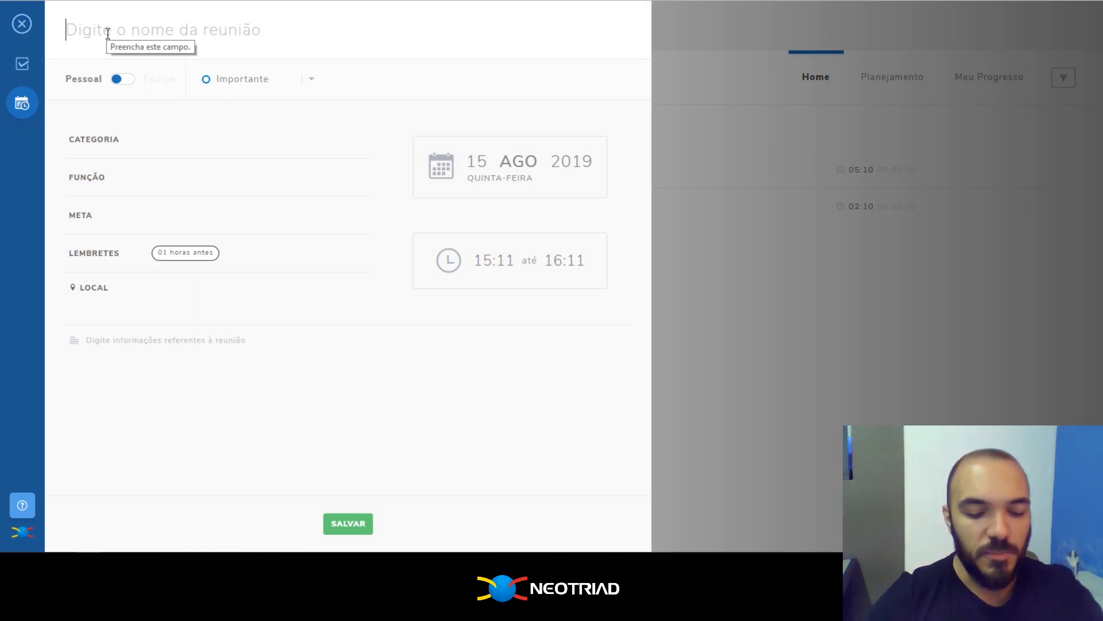
{"action": "type", "text": "Médi"}
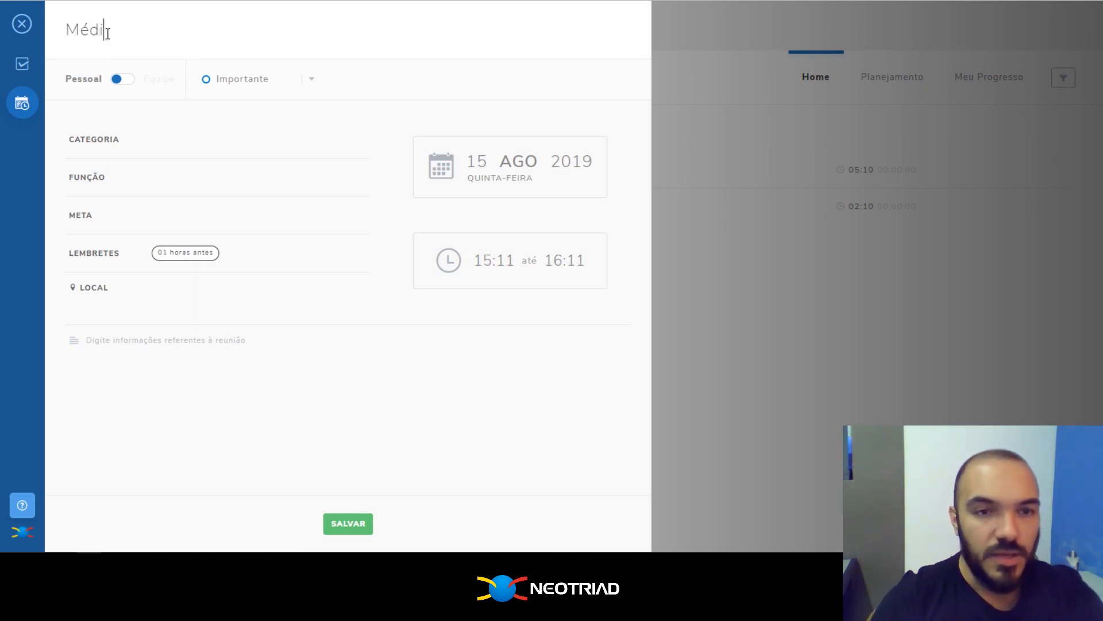
{"action": "type", "text": "co"}
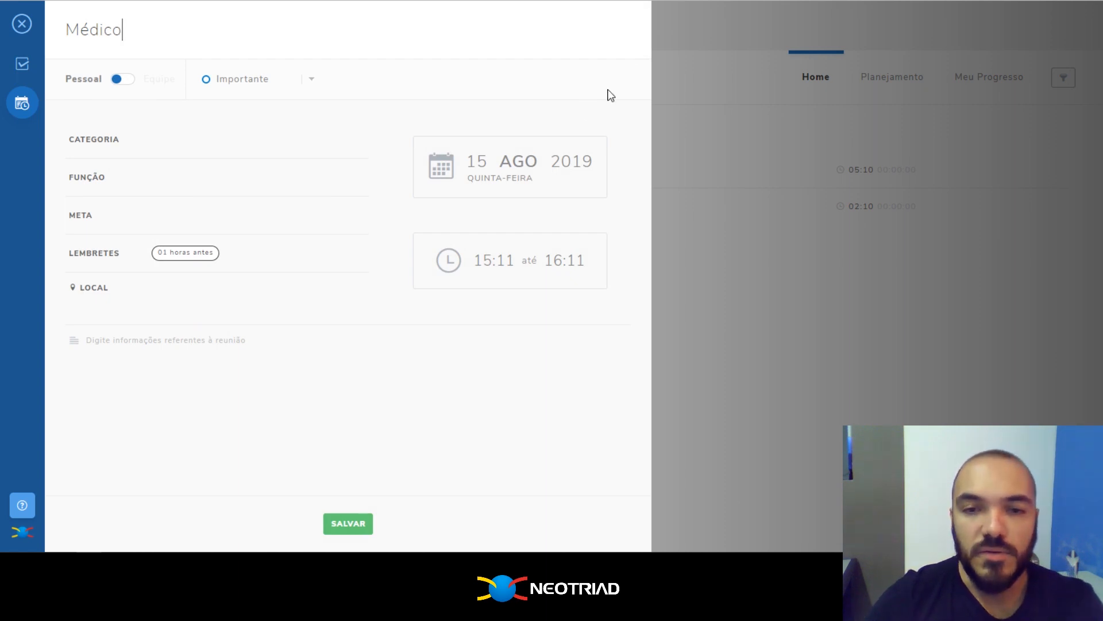
{"action": "left_click", "coordinate": [537, 161]}
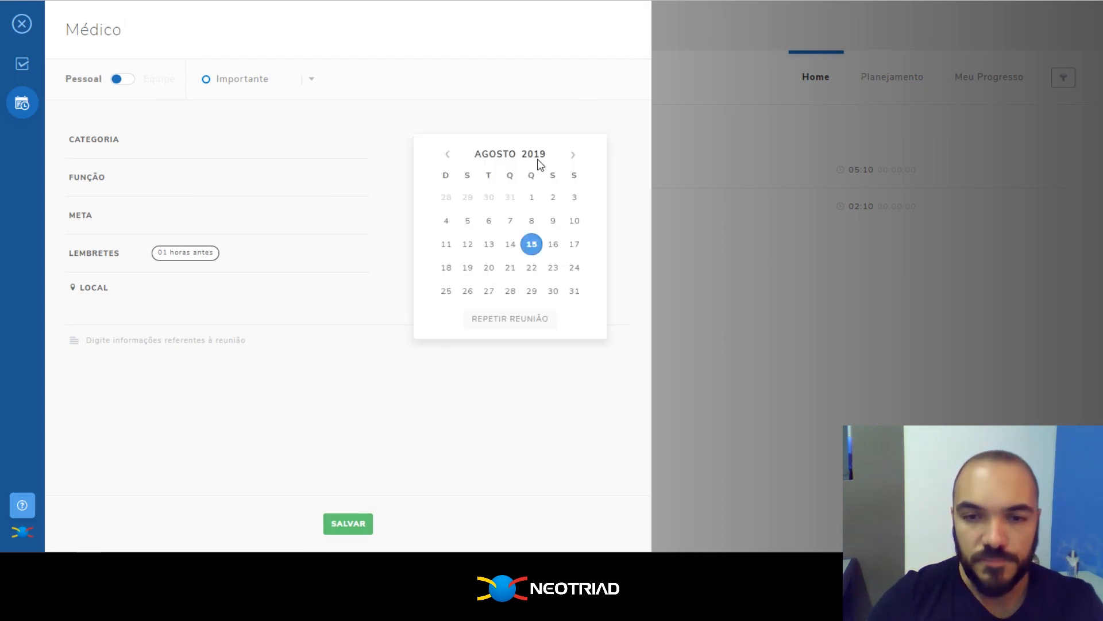
{"action": "left_click", "coordinate": [493, 278]}
- Set the Médico meeting to start at 17:30, leave its location empty and save it
{"action": "left_click", "coordinate": [467, 257]}
{"action": "left_click", "coordinate": [467, 258]}
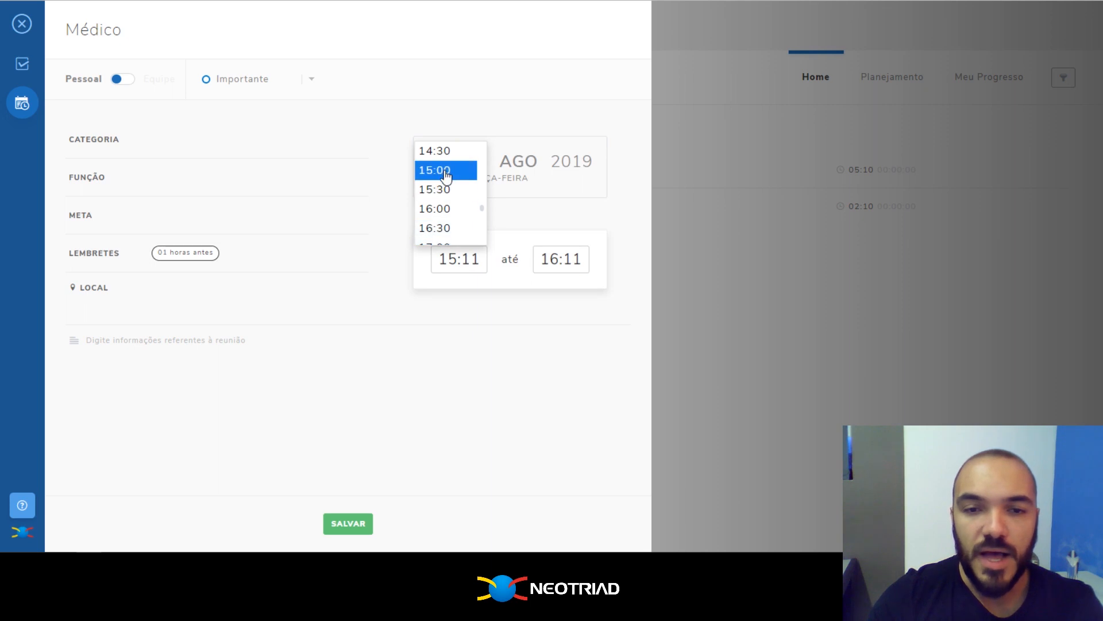
{"action": "scroll", "coordinate": [447, 177], "scroll_direction": "down", "scroll_amount": 3}
{"action": "left_click", "coordinate": [448, 199]}
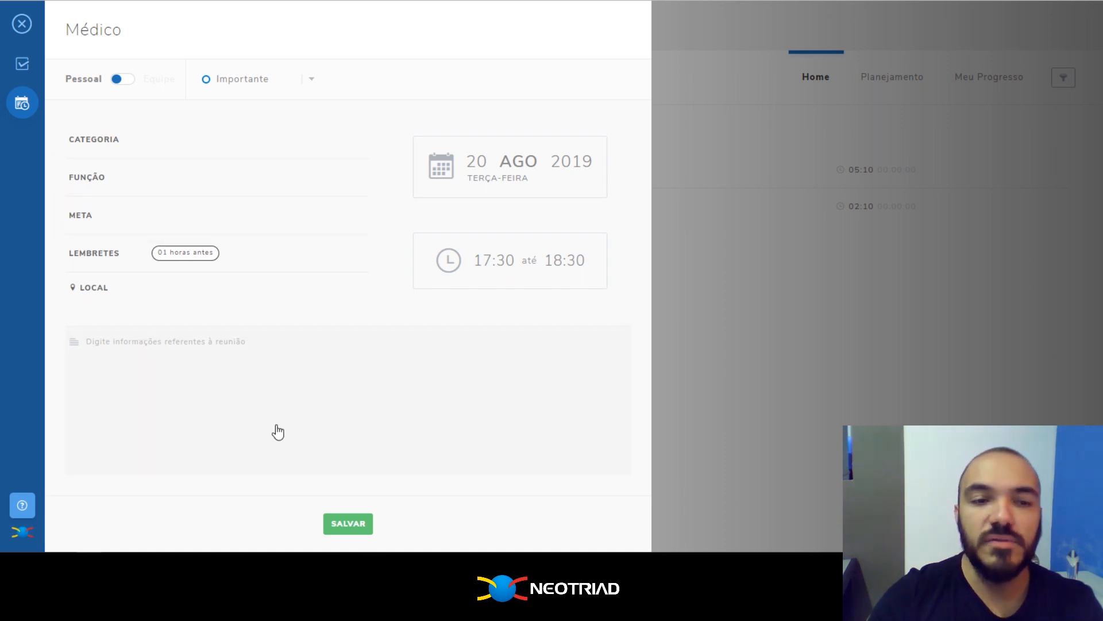
{"action": "left_click", "coordinate": [180, 289]}
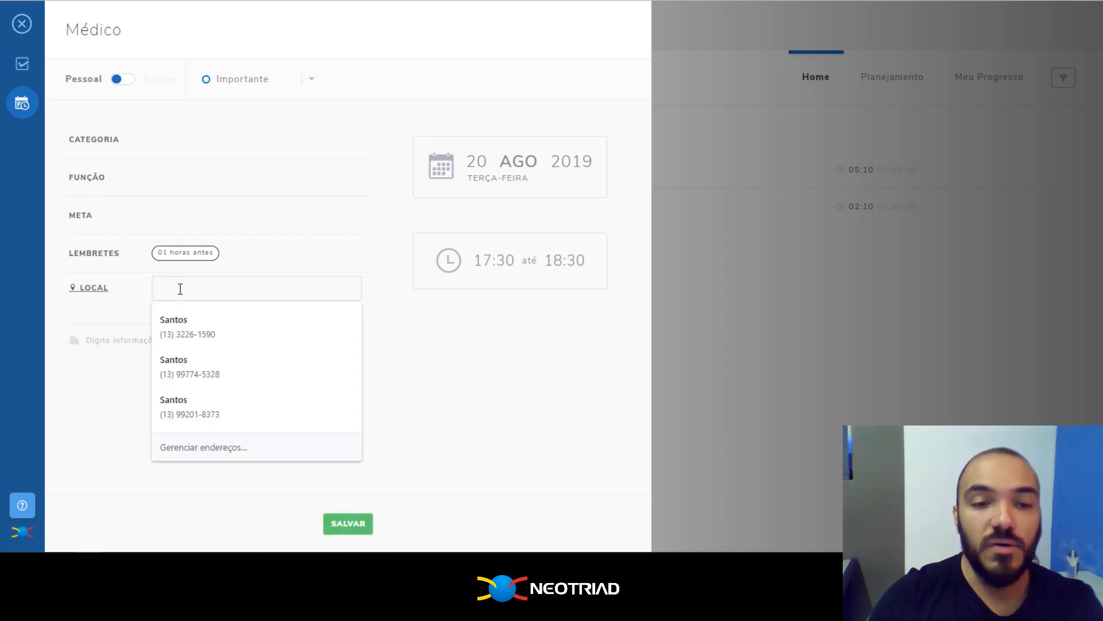
{"action": "left_click", "coordinate": [347, 523]}
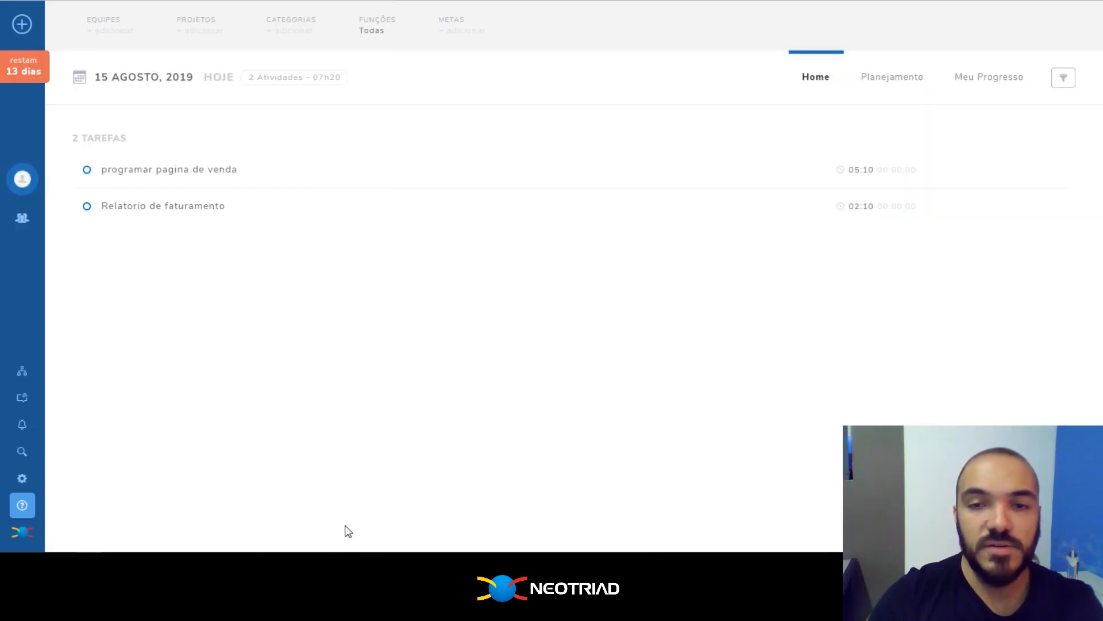
- Start a new personal meeting named "Buscar filhos do colegio" with the Pai function
{"action": "left_click", "coordinate": [22, 24]}
{"action": "left_click", "coordinate": [22, 102]}
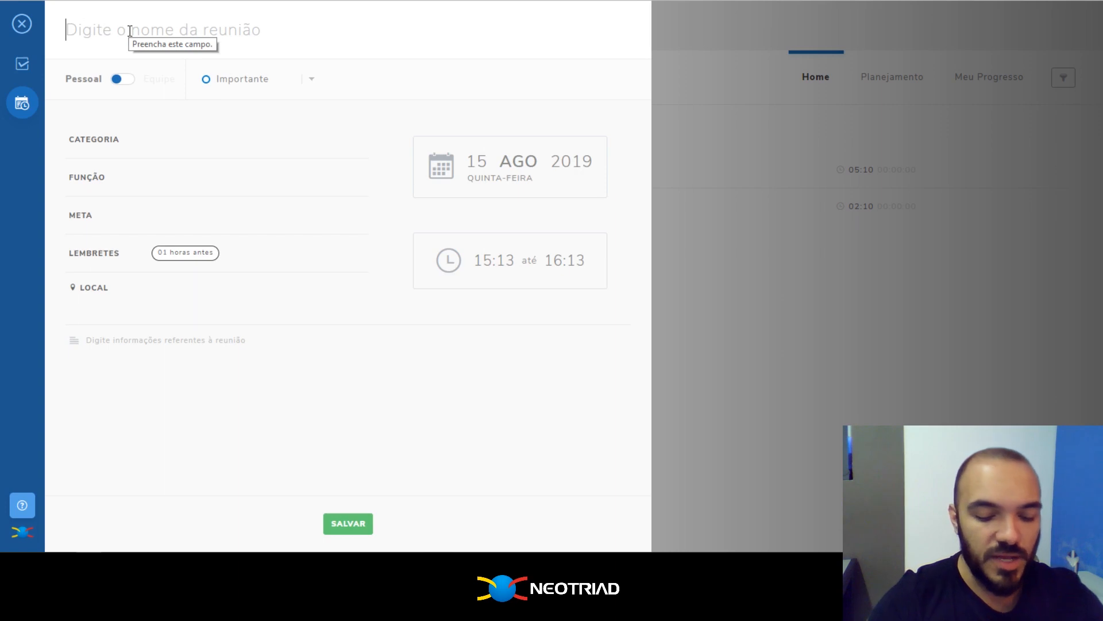
{"action": "type", "text": "Buscar filhos do cole"}
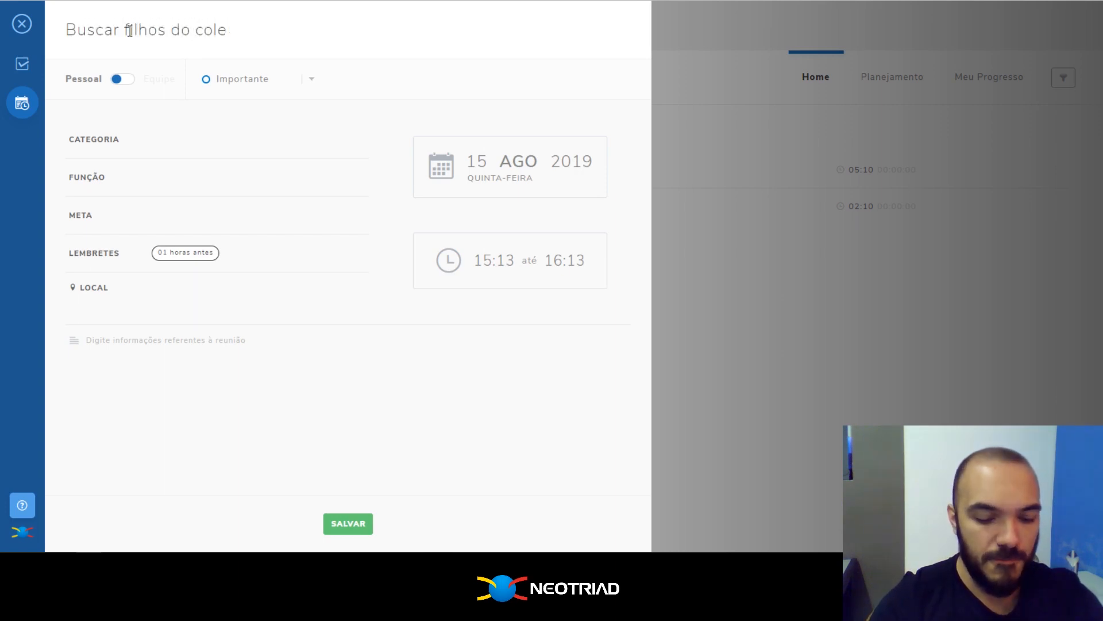
{"action": "type", "text": "tgio"}
{"action": "left_click", "coordinate": [134, 182]}
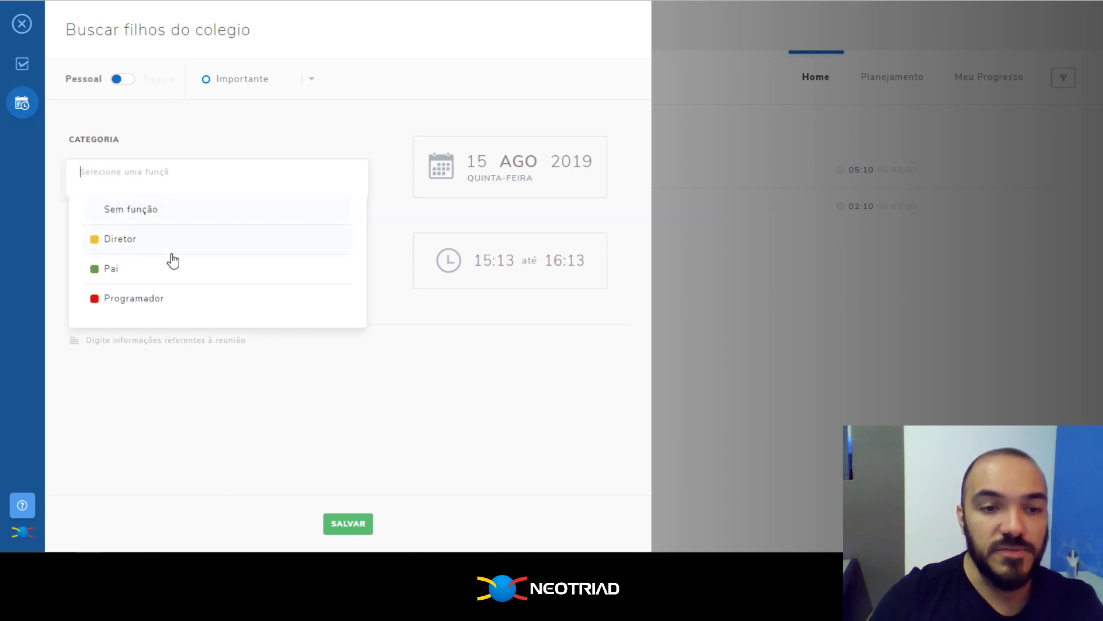
{"action": "left_click", "coordinate": [158, 271]}
- Set up repetition for the school pickup meeting starting 15/08/2019, from 19:00 to 19:30
{"action": "left_click", "coordinate": [537, 173]}
{"action": "left_click", "coordinate": [531, 243]}
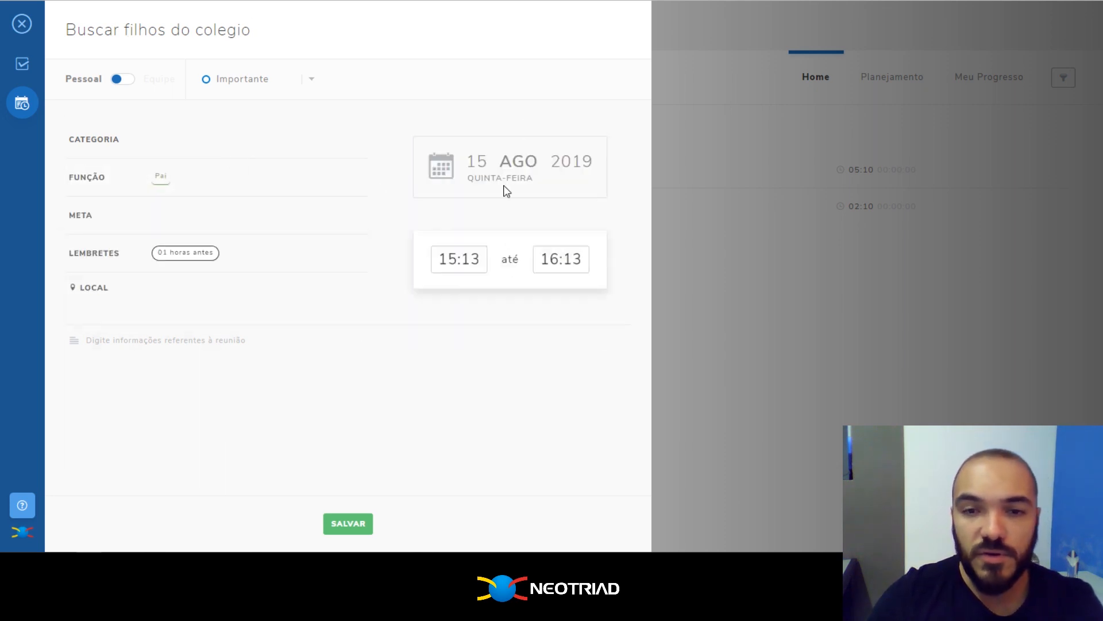
{"action": "left_click", "coordinate": [507, 187]}
{"action": "left_click", "coordinate": [513, 317]}
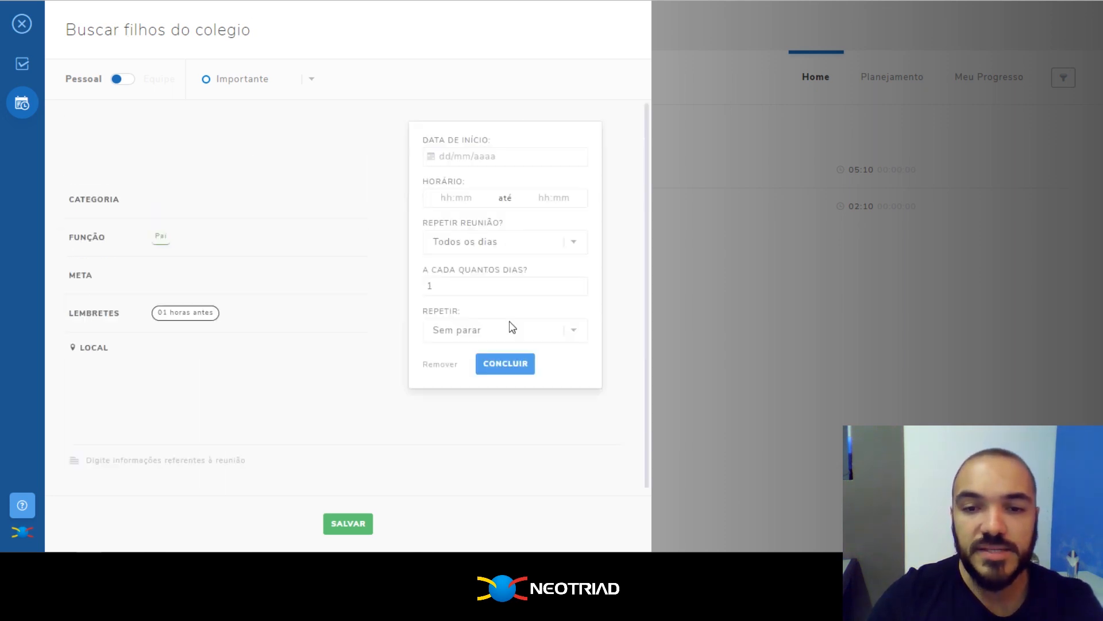
{"action": "left_click", "coordinate": [488, 159]}
{"action": "left_click", "coordinate": [520, 267]}
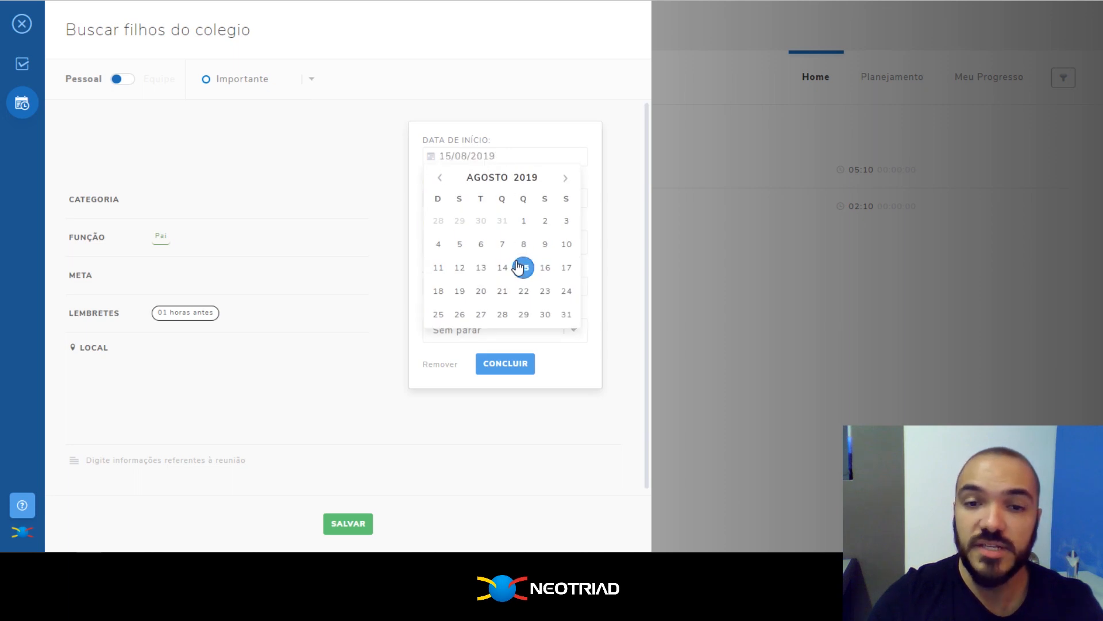
{"action": "left_click", "coordinate": [455, 198]}
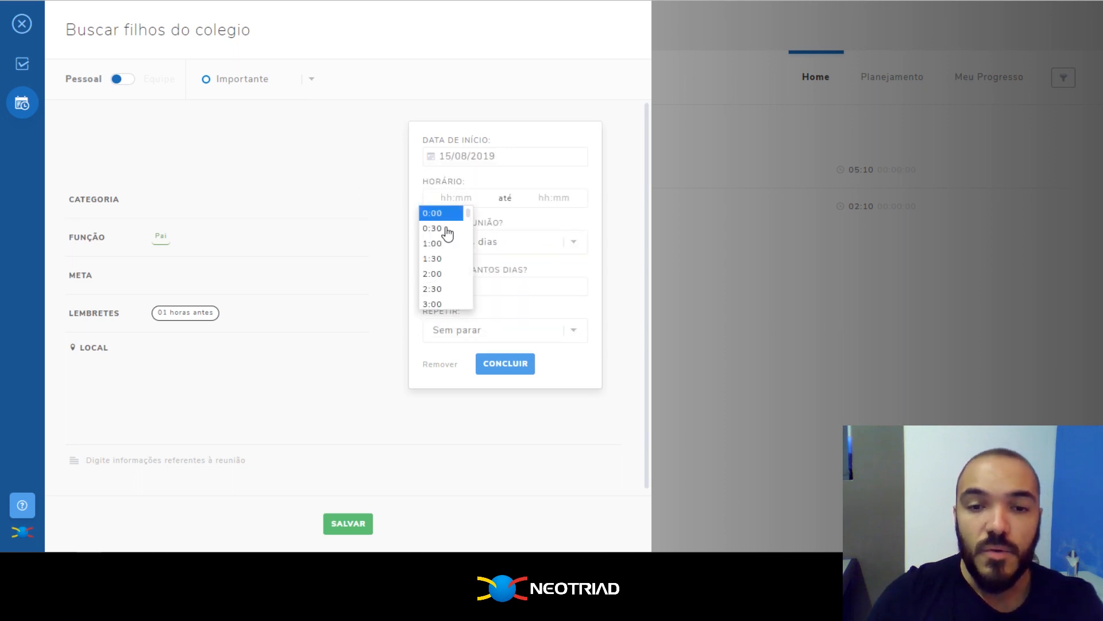
{"action": "scroll", "coordinate": [447, 234], "scroll_direction": "down", "scroll_amount": 10}
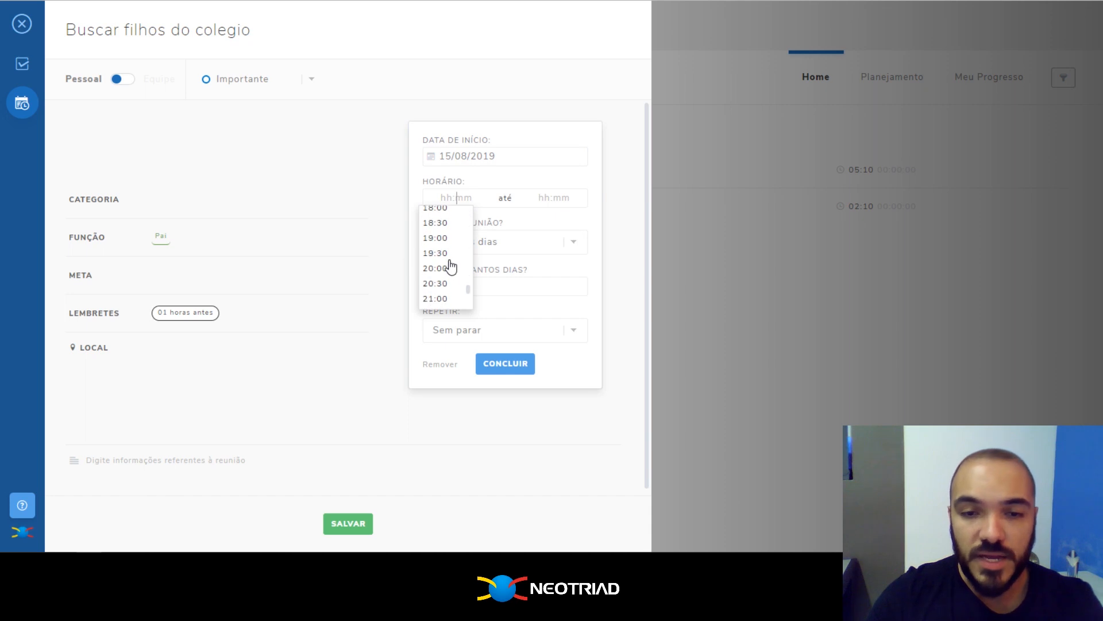
{"action": "left_click", "coordinate": [437, 237]}
{"action": "left_click", "coordinate": [546, 200]}
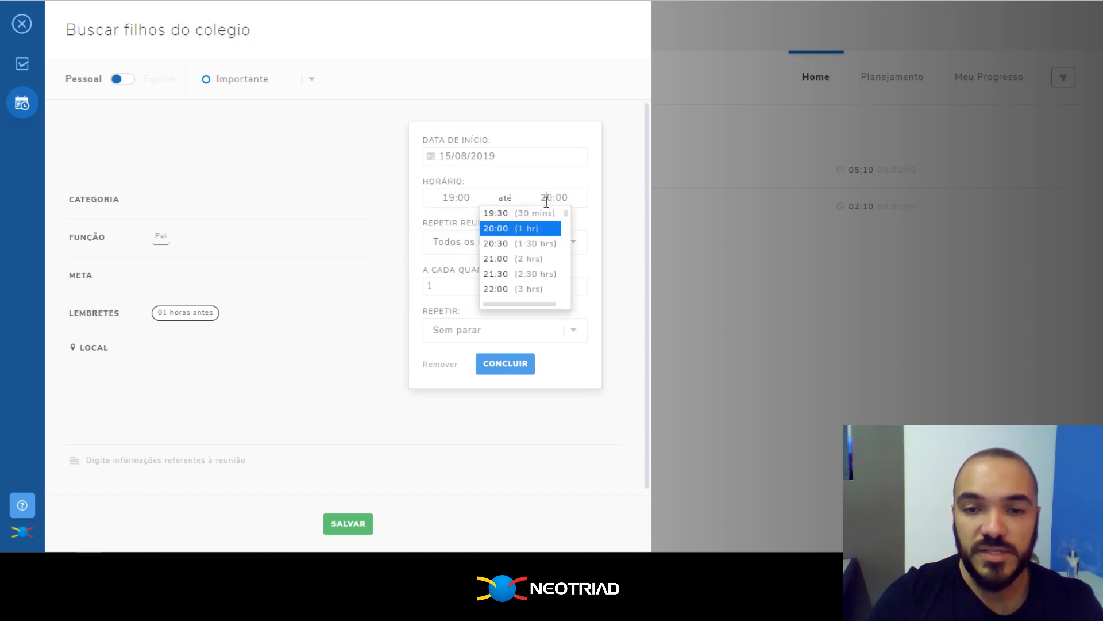
{"action": "left_click", "coordinate": [526, 216]}
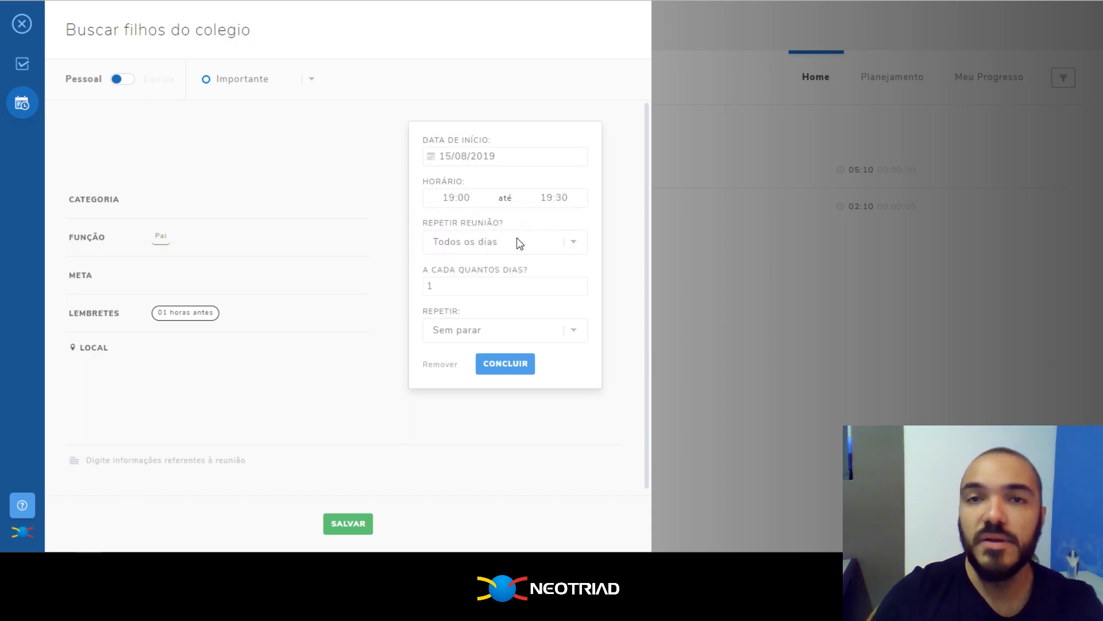
- Set the school pickup meeting to repeat every week from Segunda-feira to Sexta-feira without end, and save it
{"action": "left_click", "coordinate": [516, 238]}
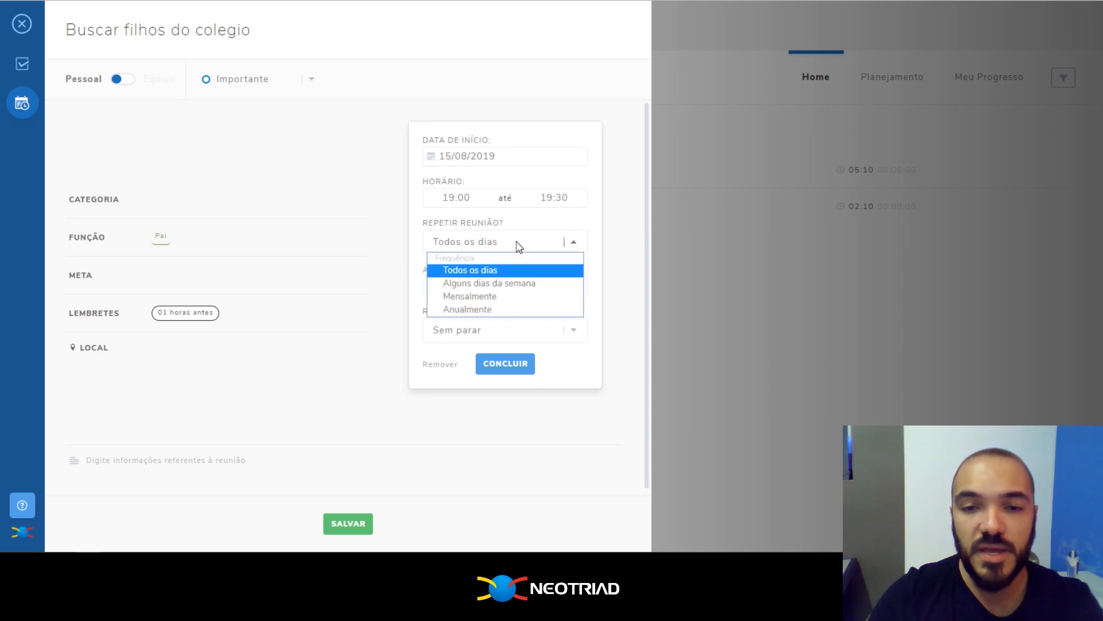
{"action": "left_click", "coordinate": [499, 281]}
{"action": "left_click", "coordinate": [459, 325]}
{"action": "left_click", "coordinate": [466, 372]}
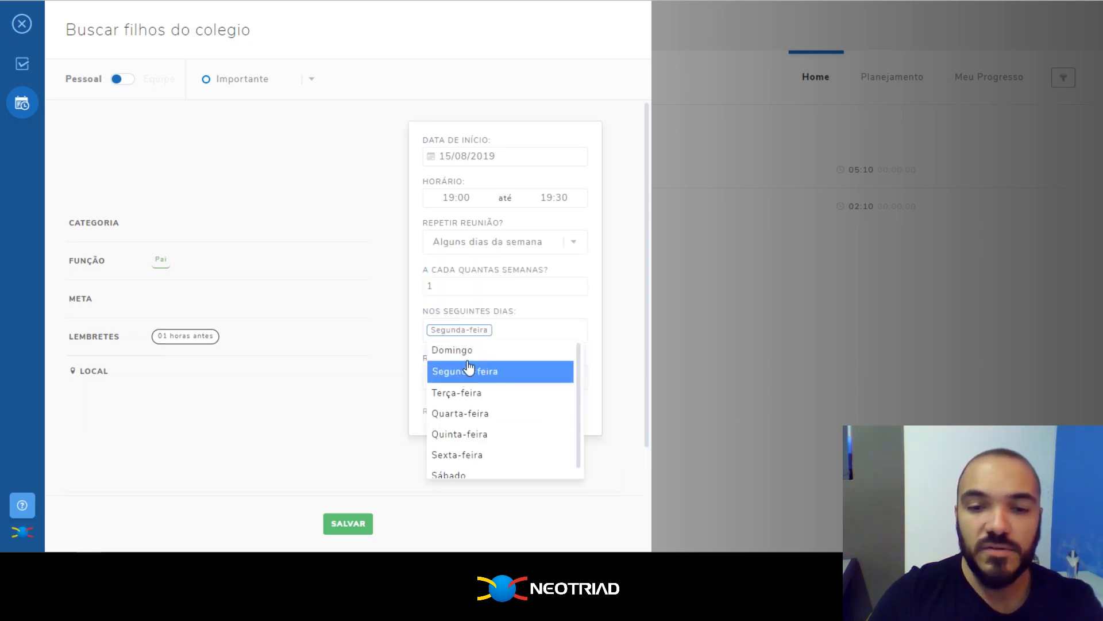
{"action": "left_click", "coordinate": [479, 393]}
{"action": "left_click", "coordinate": [480, 416]}
{"action": "left_click", "coordinate": [482, 440]}
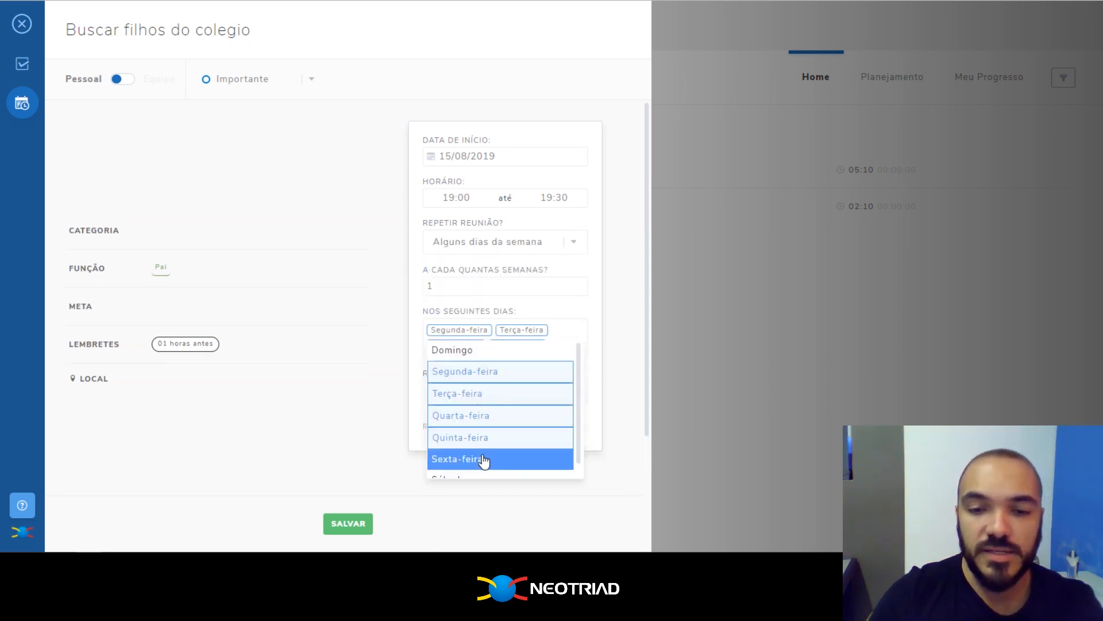
{"action": "left_click", "coordinate": [484, 458]}
{"action": "left_click", "coordinate": [568, 316]}
{"action": "left_click", "coordinate": [505, 440]}
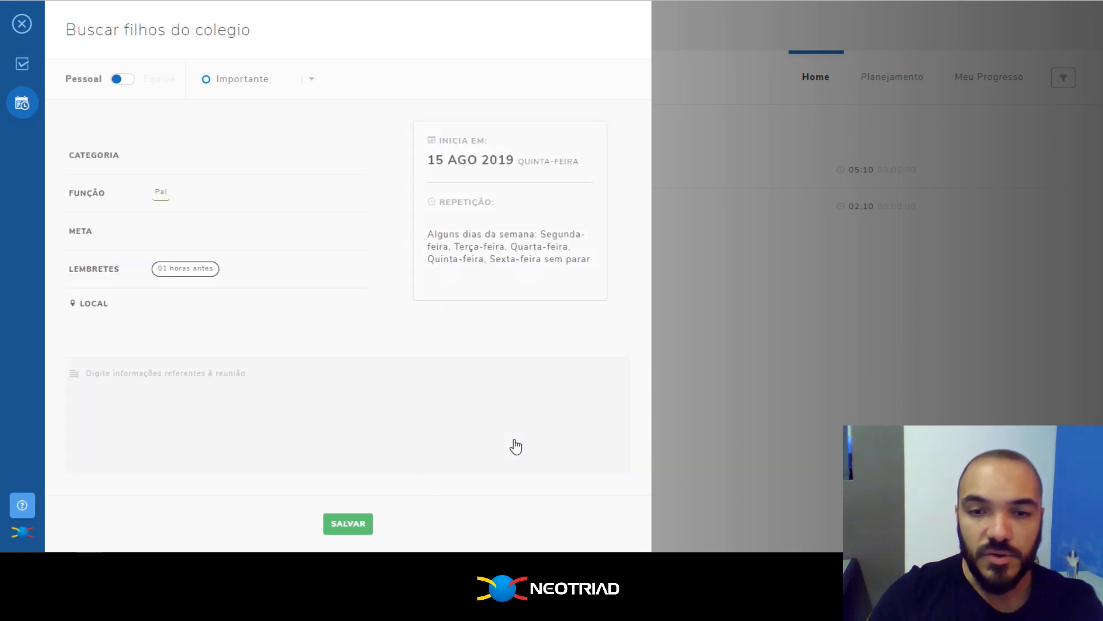
{"action": "left_click", "coordinate": [345, 524]}
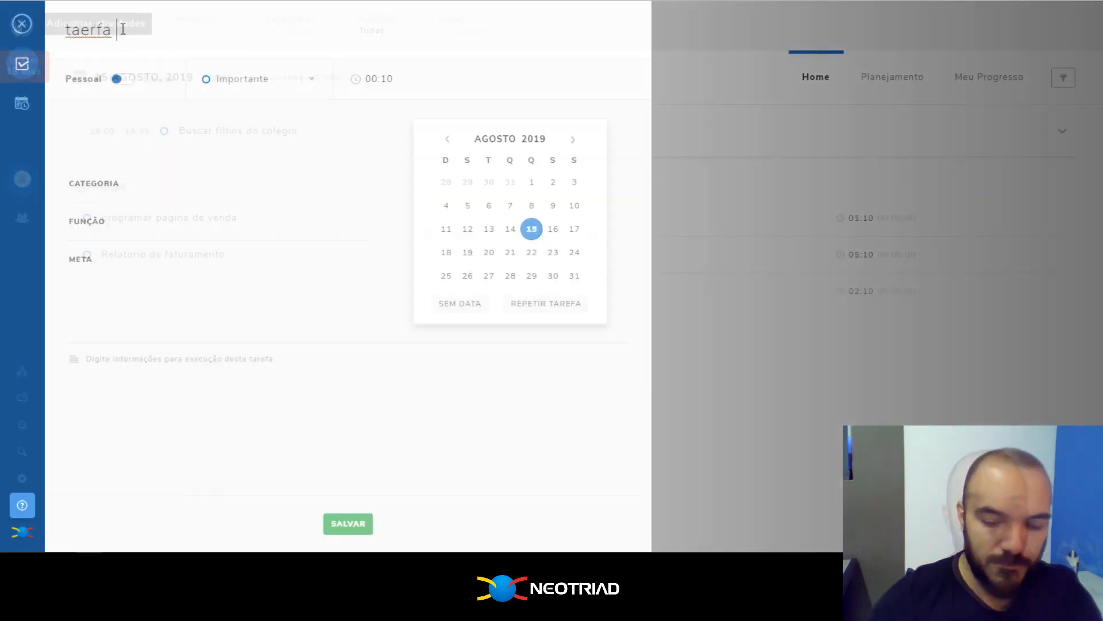
- Add further sample tasks for 15 August 2019, including "tarefa 6" and "taefea 3"
{"action": "left_click", "coordinate": [357, 524]}
{"action": "key", "text": "BackSpace"}
{"action": "type", "text": "6"}
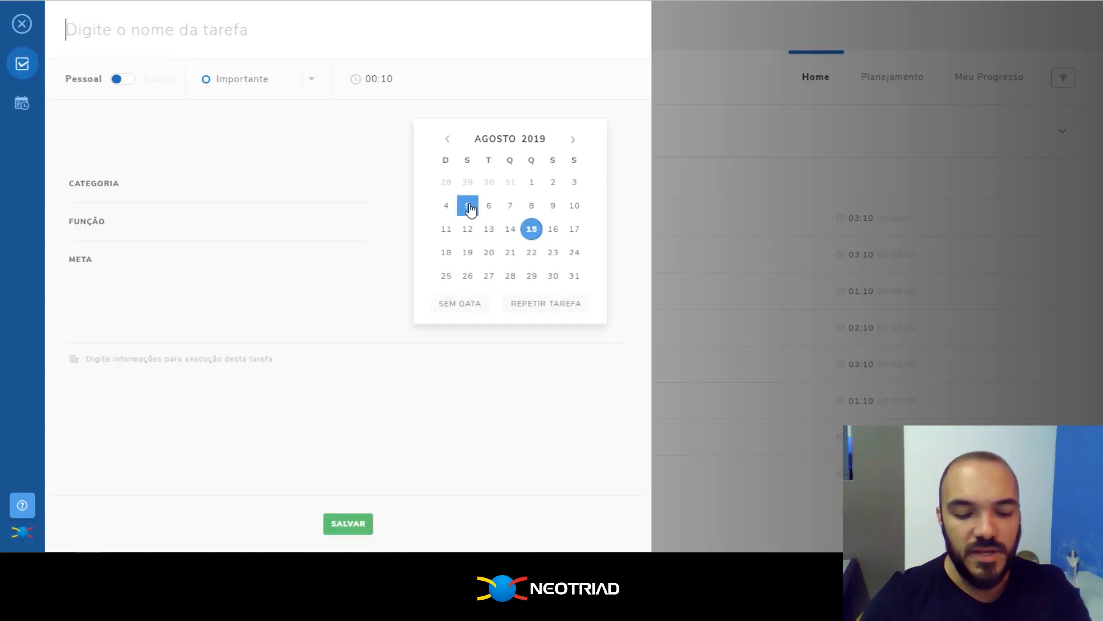
{"action": "type", "text": "taefea 3"}
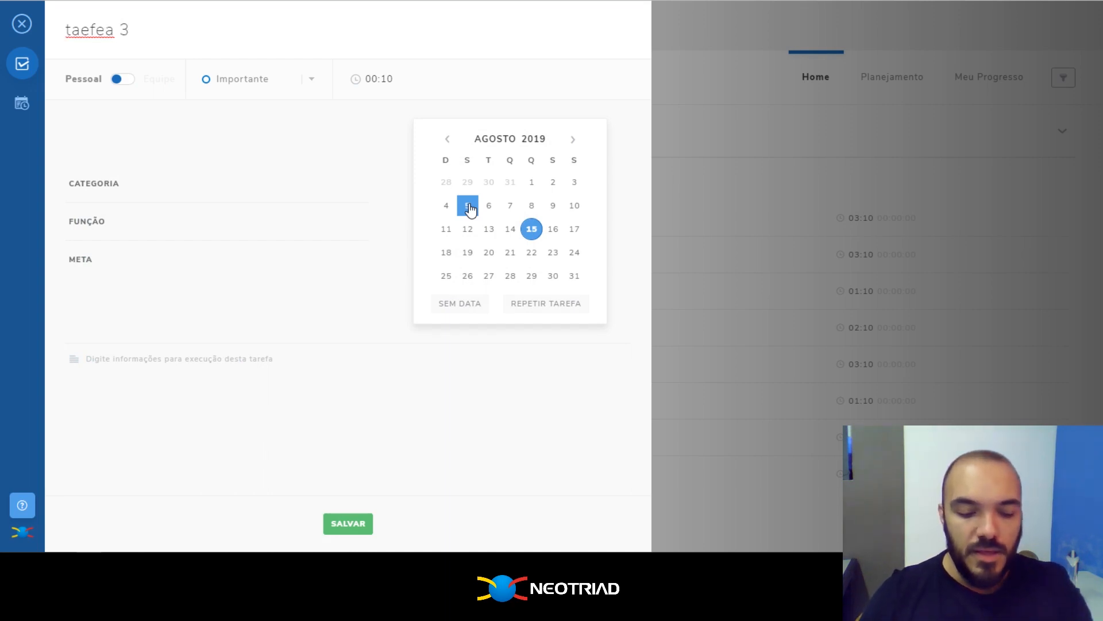
{"action": "key", "text": "Return"}
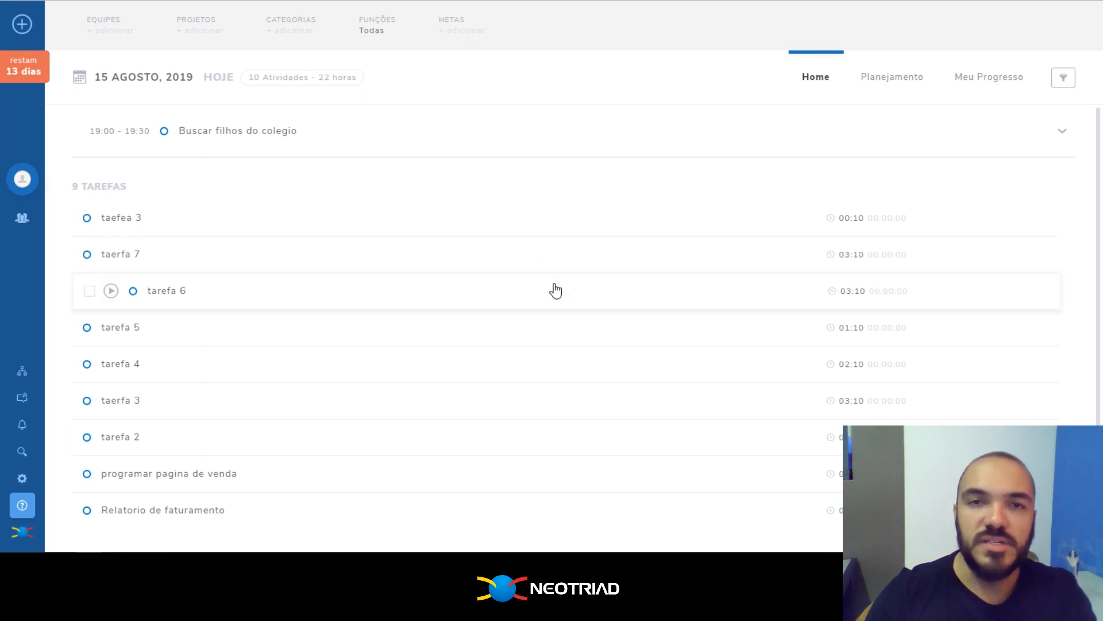
- Show the monthly planning calendar and examine the planned time per function in the functions chart
{"action": "left_click", "coordinate": [897, 82]}
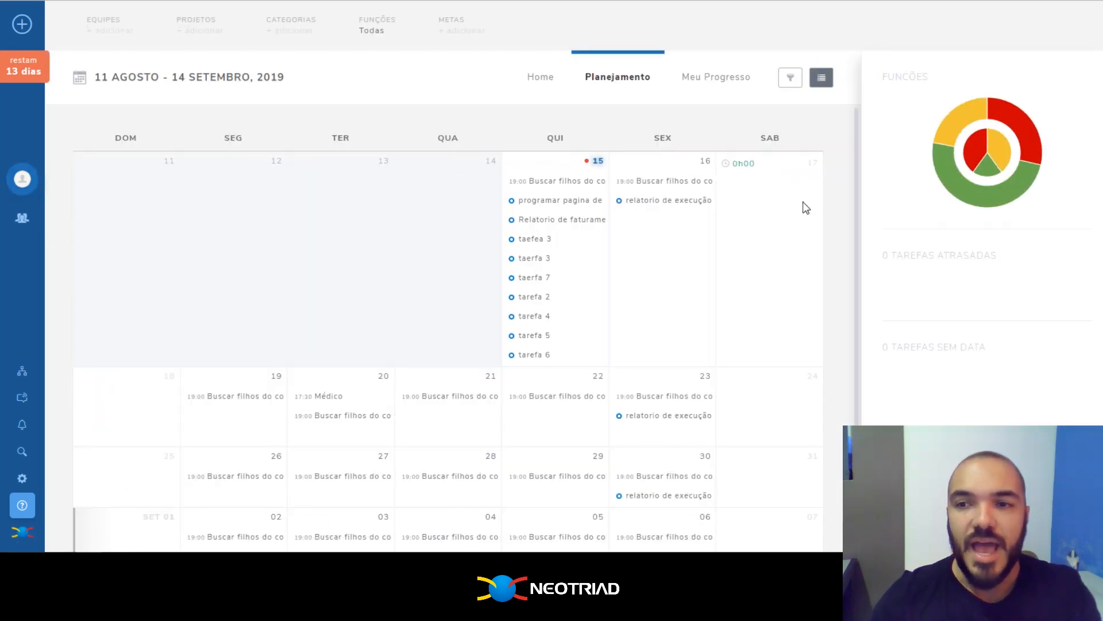
{"action": "mouse_move", "coordinate": [1023, 198]}
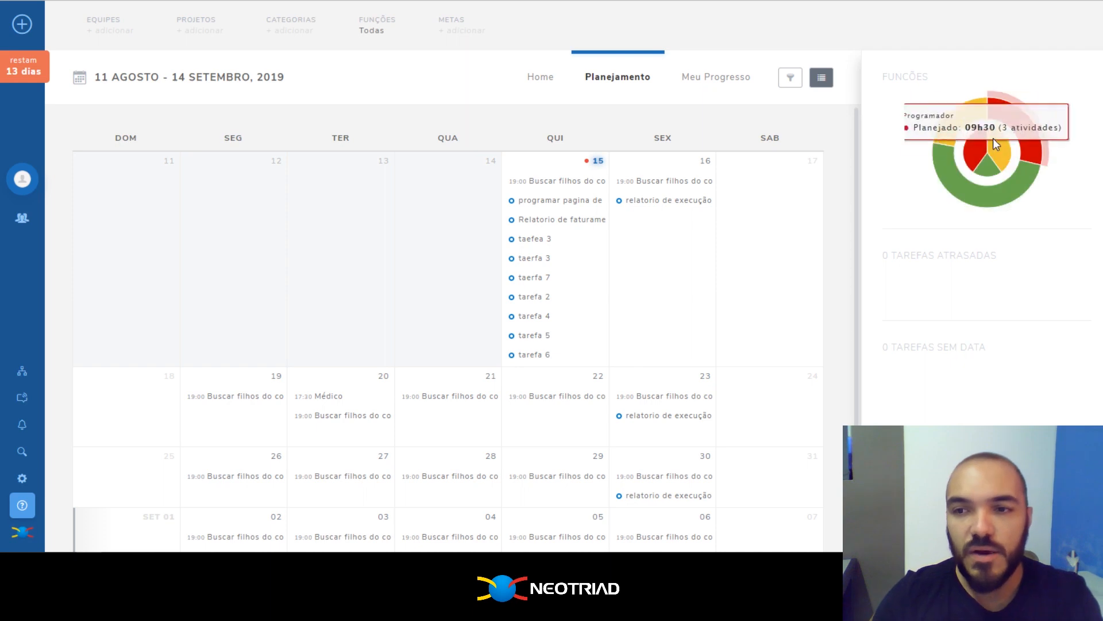
{"action": "mouse_move", "coordinate": [974, 155]}
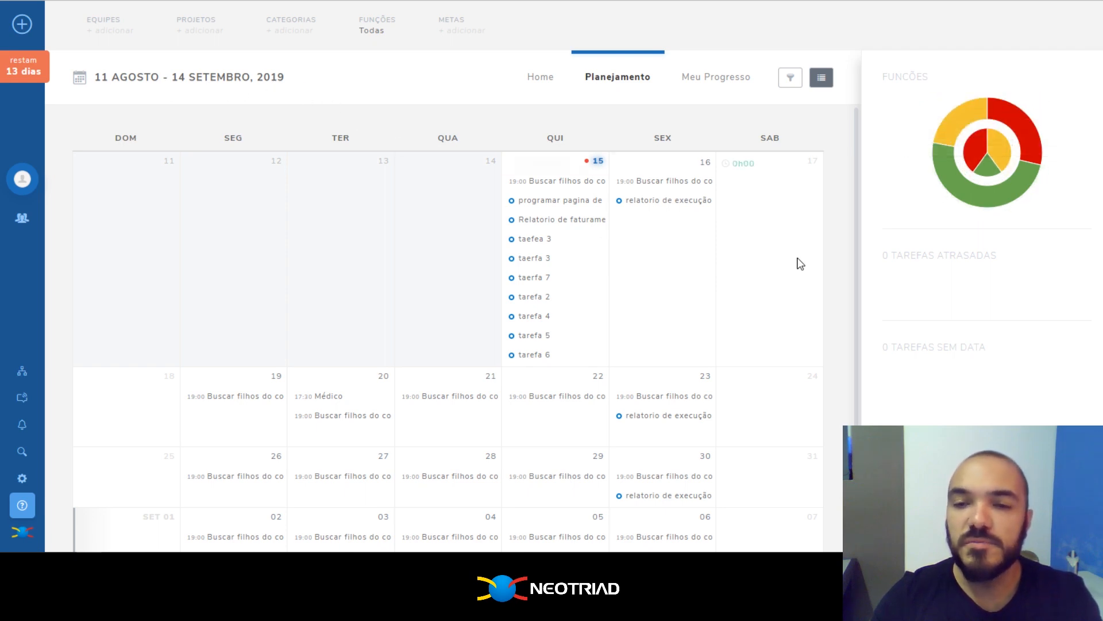
{"action": "mouse_move", "coordinate": [996, 173]}
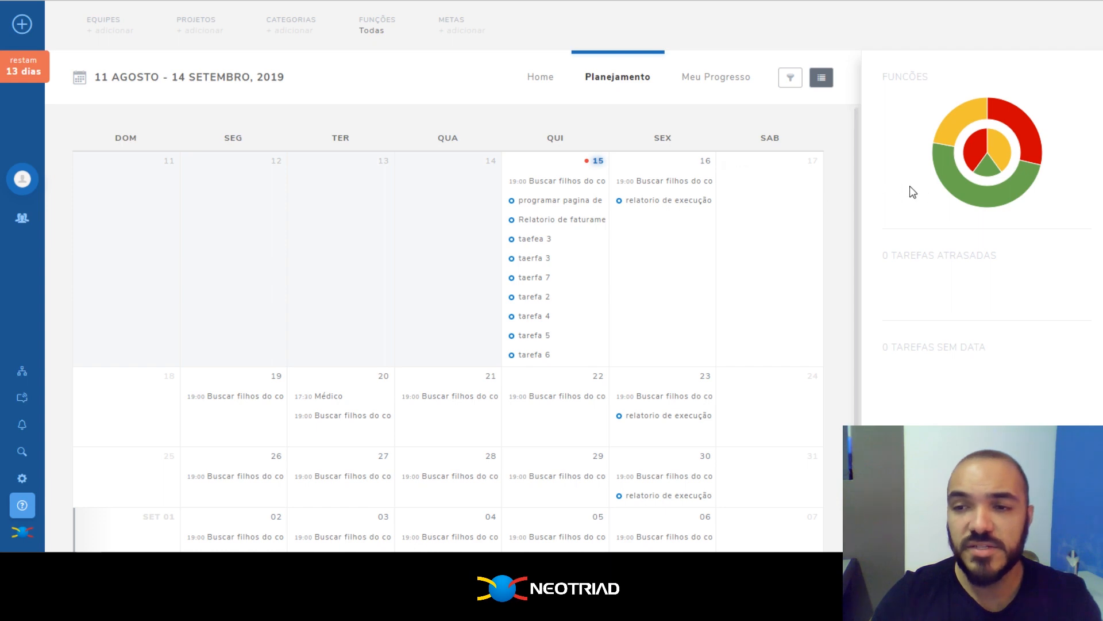
{"action": "mouse_move", "coordinate": [952, 185]}
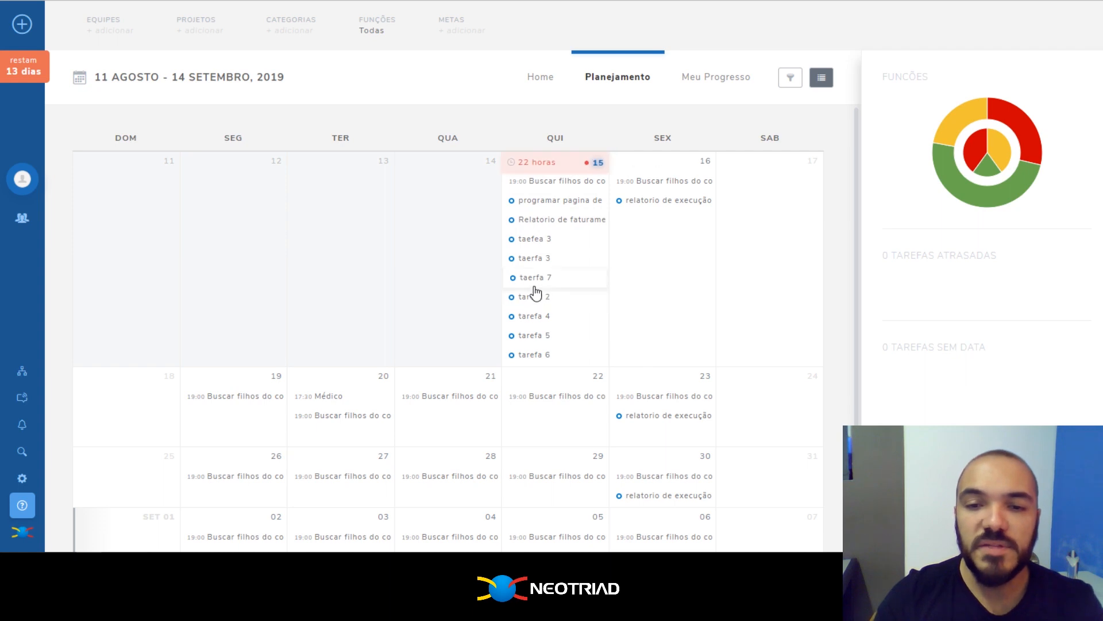
- Move tarefa 2 from 15 August to 16 August, tarefa 5 to the 19th, tarefa 4 to the 21st and taerfa 7 to the 22nd
{"action": "left_click_drag", "start_coordinate": [534, 296], "coordinate": [634, 238]}
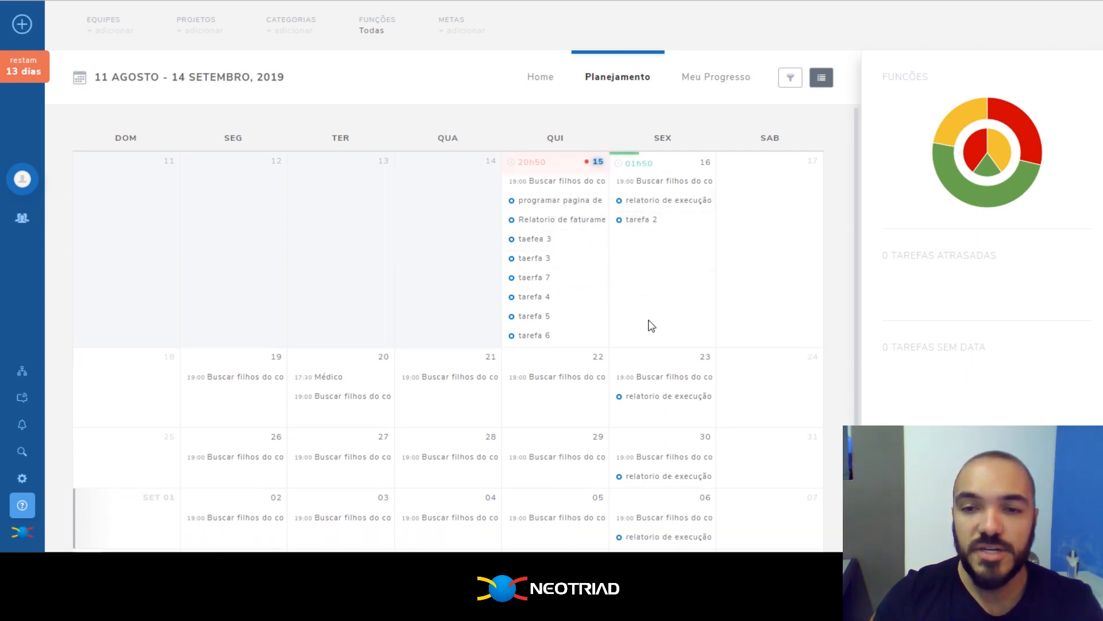
{"action": "left_click_drag", "start_coordinate": [544, 298], "coordinate": [271, 356]}
{"action": "left_click_drag", "start_coordinate": [530, 276], "coordinate": [540, 322]}
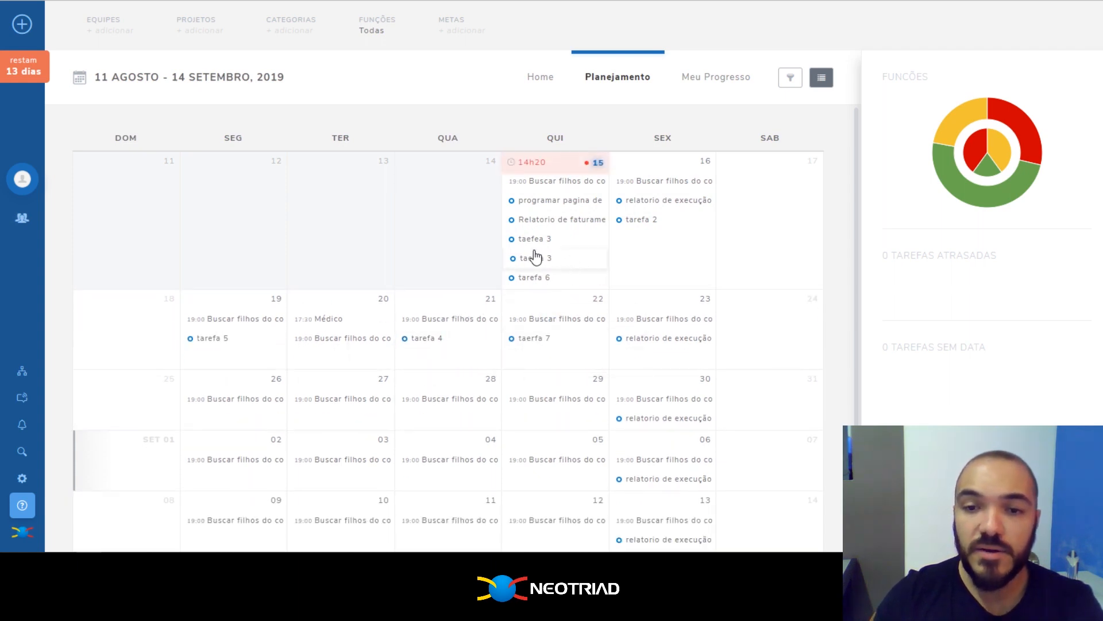
- Reschedule taerfa 3 to 16 August, the "Relatorio de faturamento" task to 22 August and "programar pagina de venda" to 20 August
{"action": "left_click_drag", "start_coordinate": [532, 257], "coordinate": [652, 261]}
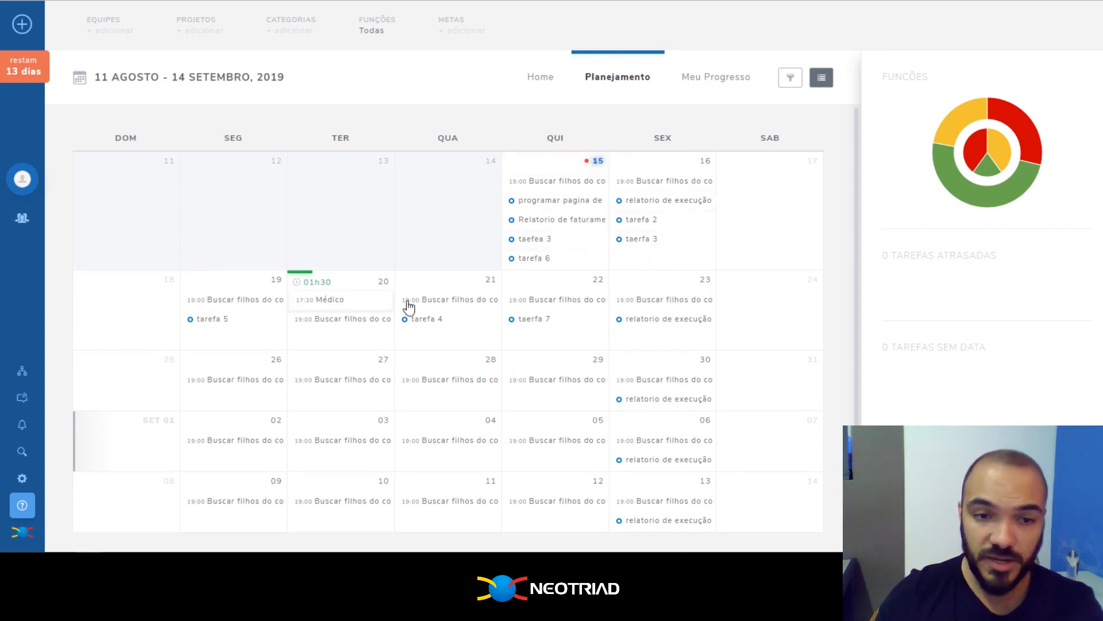
{"action": "left_click_drag", "start_coordinate": [555, 219], "coordinate": [551, 319]}
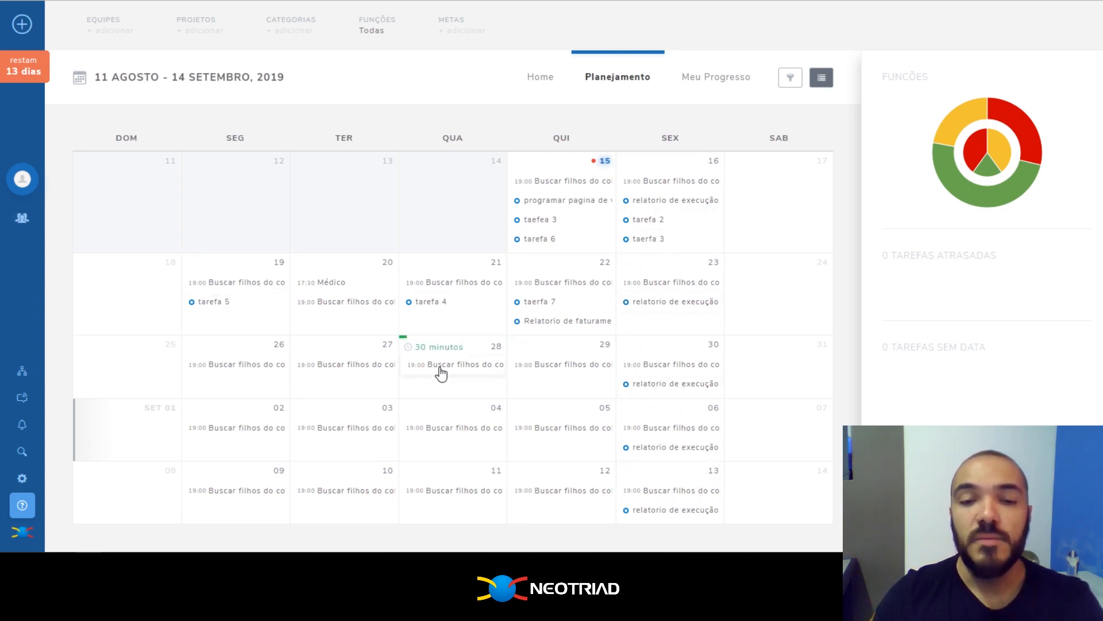
{"action": "left_click_drag", "start_coordinate": [562, 201], "coordinate": [359, 319]}
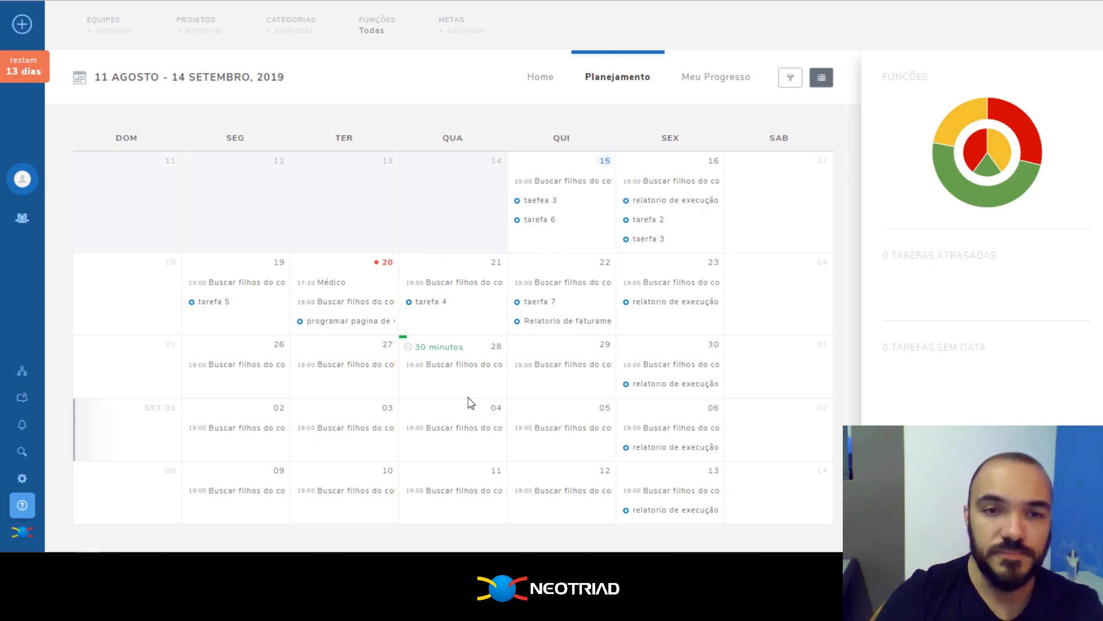
- Start and finish the task taefea 3 in the day's list, and reorder tarefa 6 above it
{"action": "left_click", "coordinate": [22, 178]}
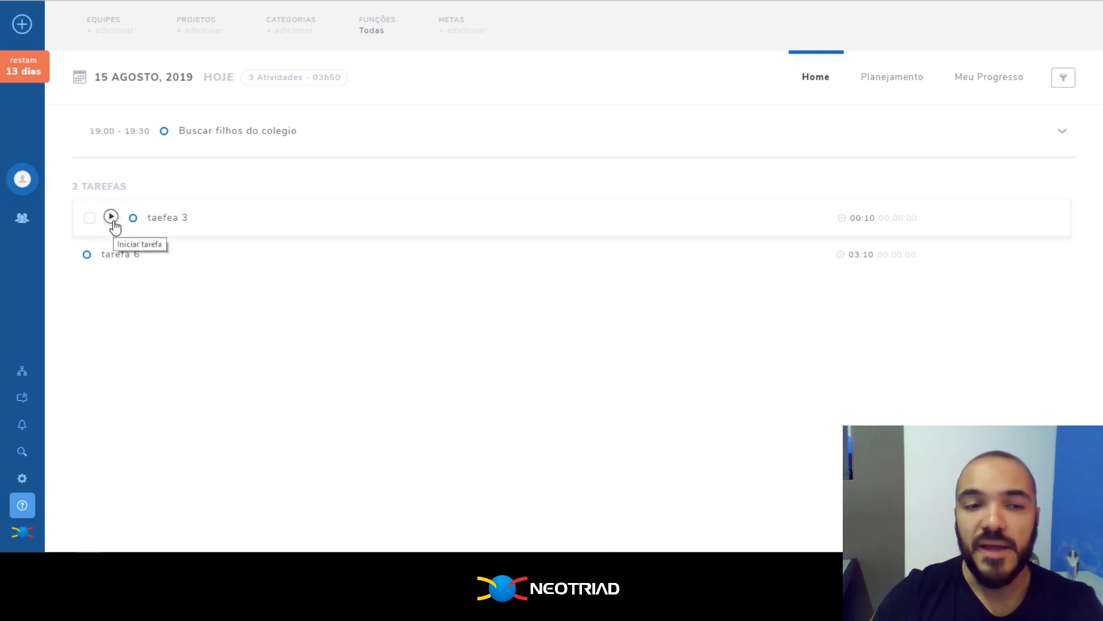
{"action": "left_click", "coordinate": [110, 217]}
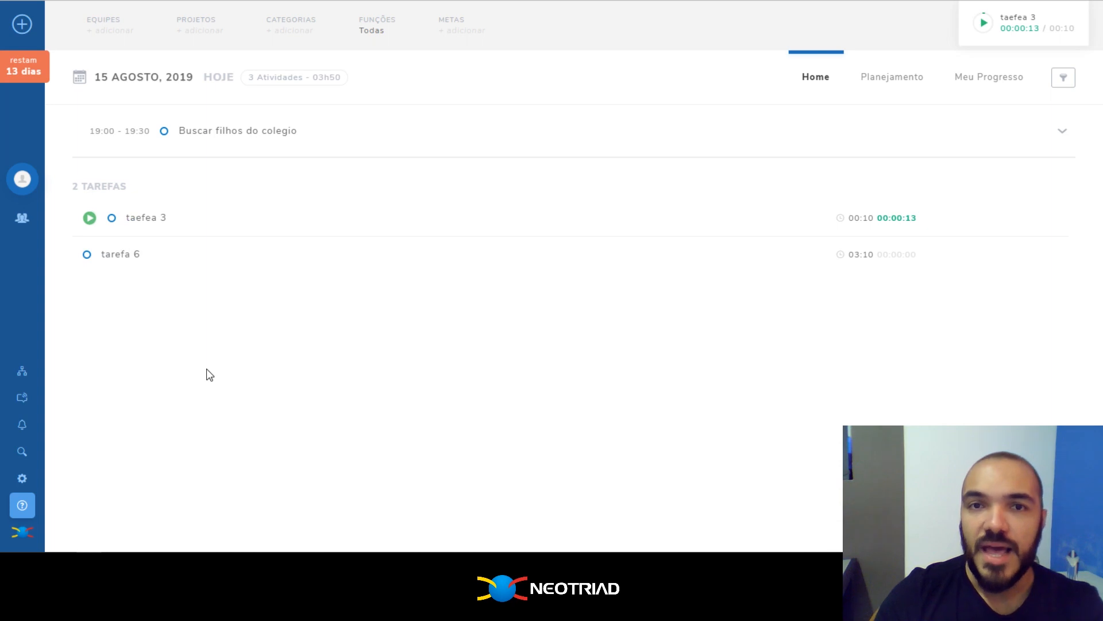
{"action": "left_click", "coordinate": [1022, 30]}
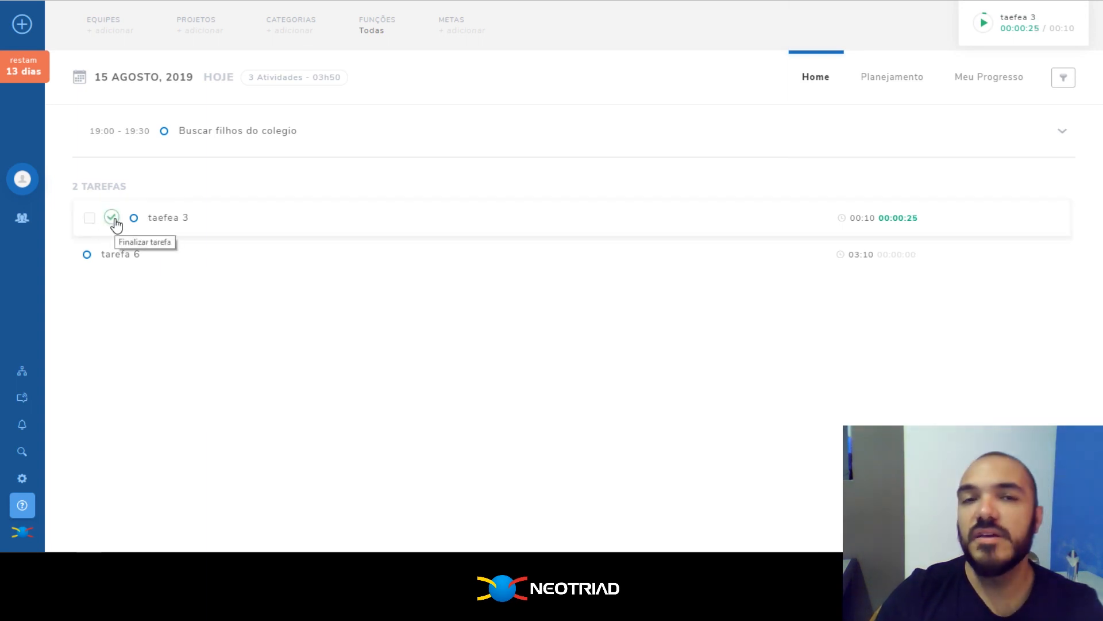
{"action": "left_click", "coordinate": [116, 223]}
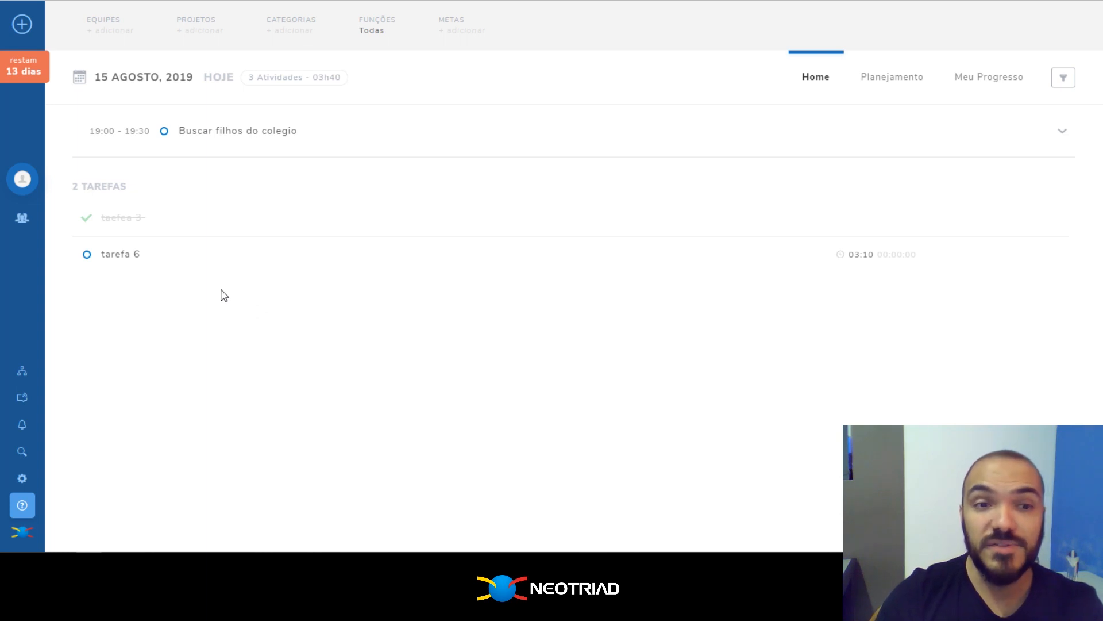
{"action": "mouse_move", "coordinate": [203, 273]}
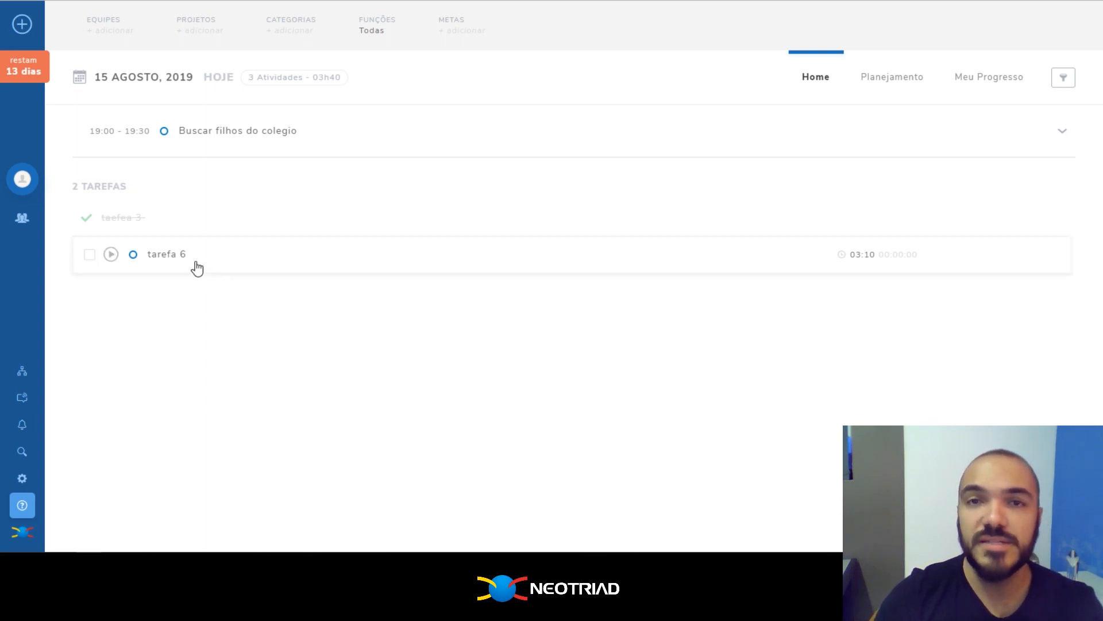
{"action": "left_click_drag", "start_coordinate": [173, 264], "coordinate": [224, 217]}
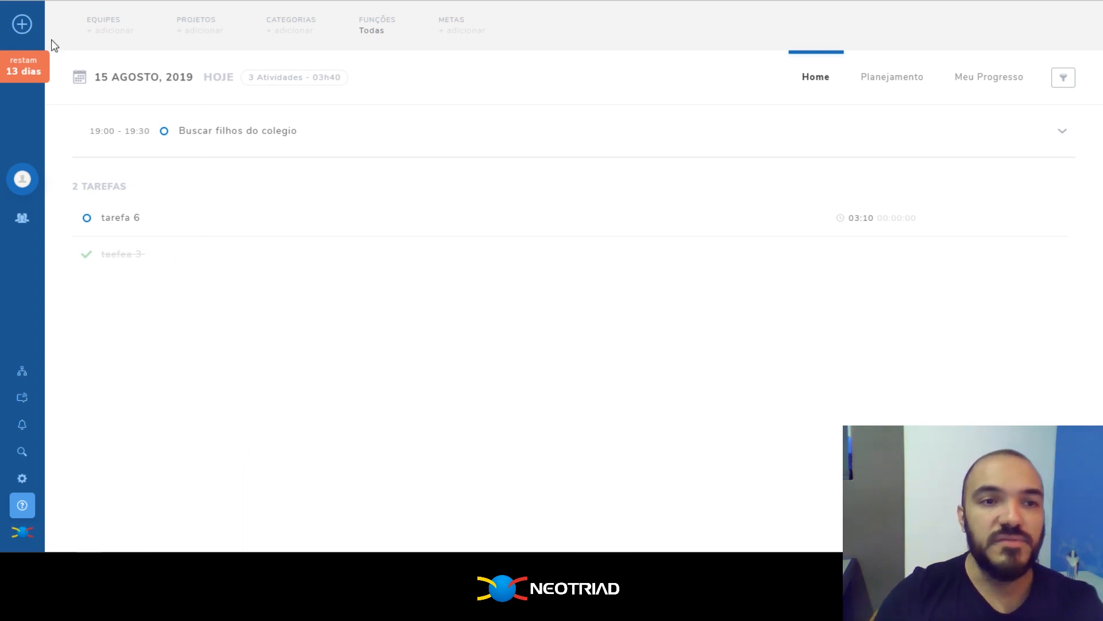
- Create a personal task named "tarefa próxima" for 15 August 2019 with Urgente priority and save it
{"action": "left_click", "coordinate": [22, 25]}
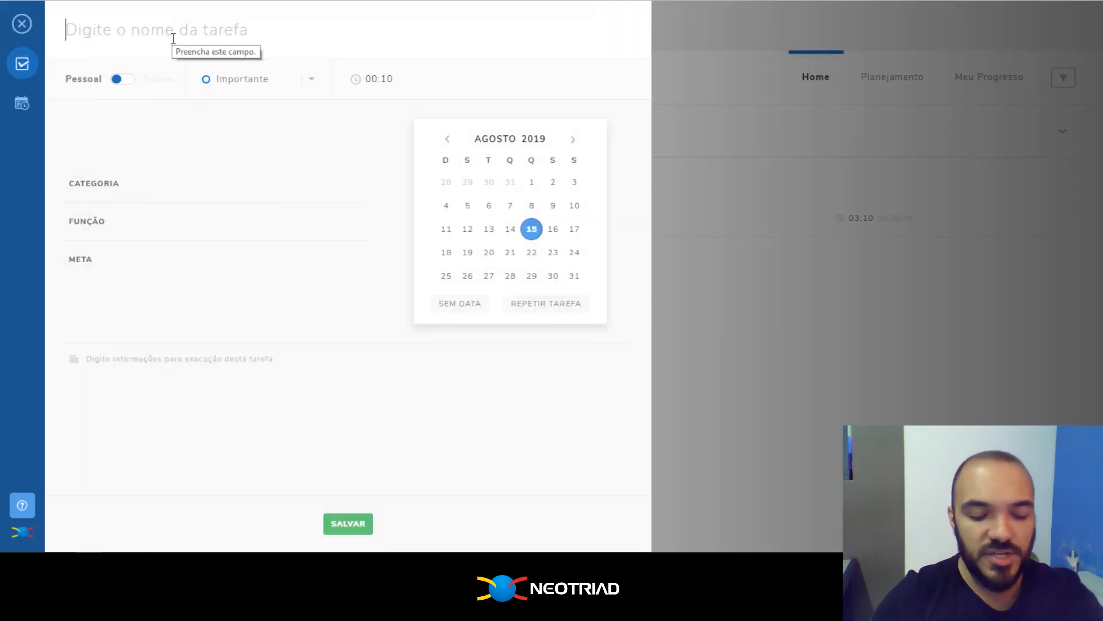
{"action": "type", "text": "tarefa p"}
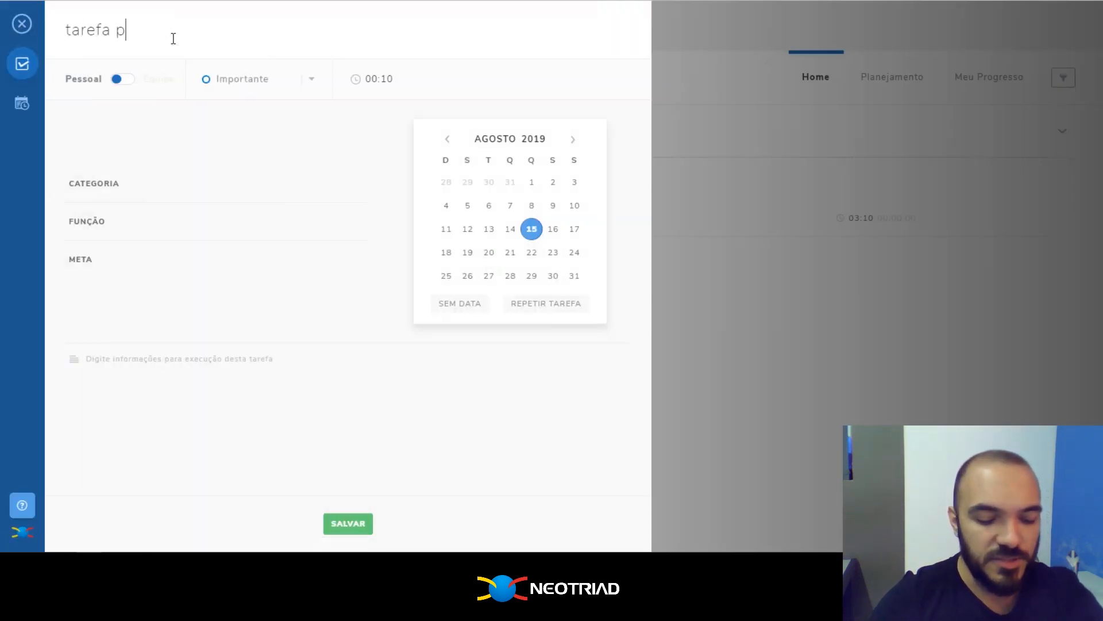
{"action": "type", "text": "róxima"}
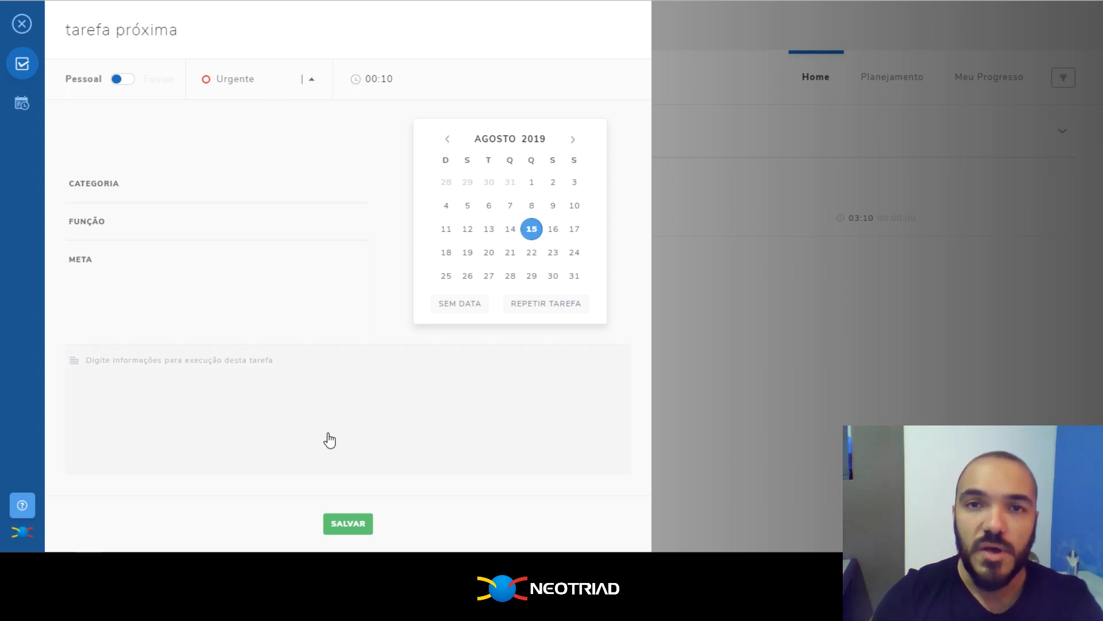
{"action": "left_click", "coordinate": [348, 529]}
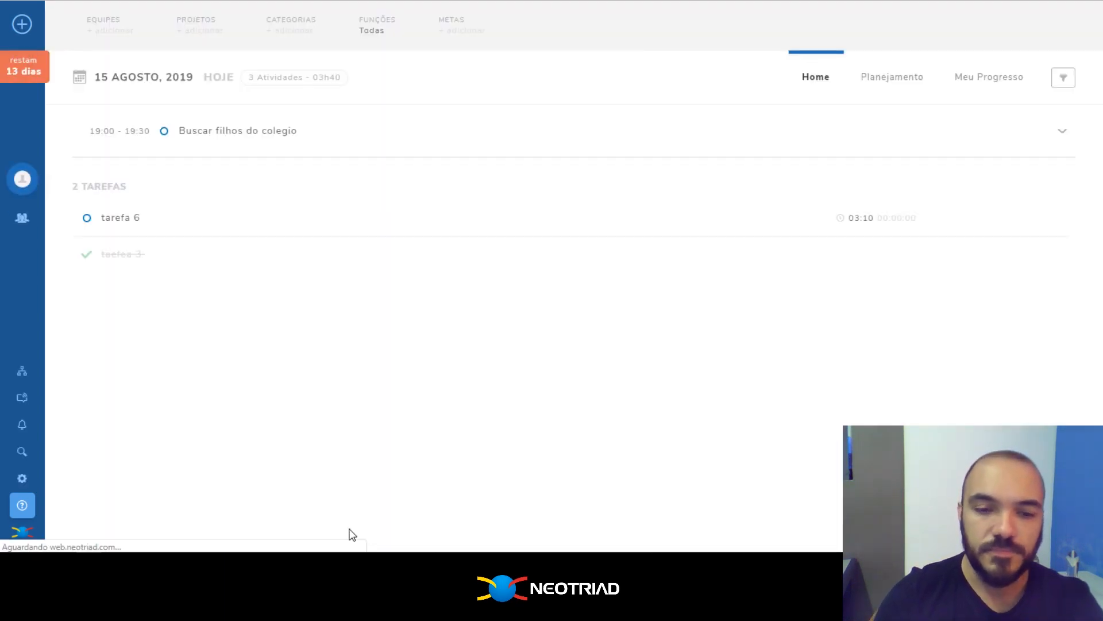
- Review the priority options offered for a new task and close the form without saving
{"action": "left_click", "coordinate": [20, 23]}
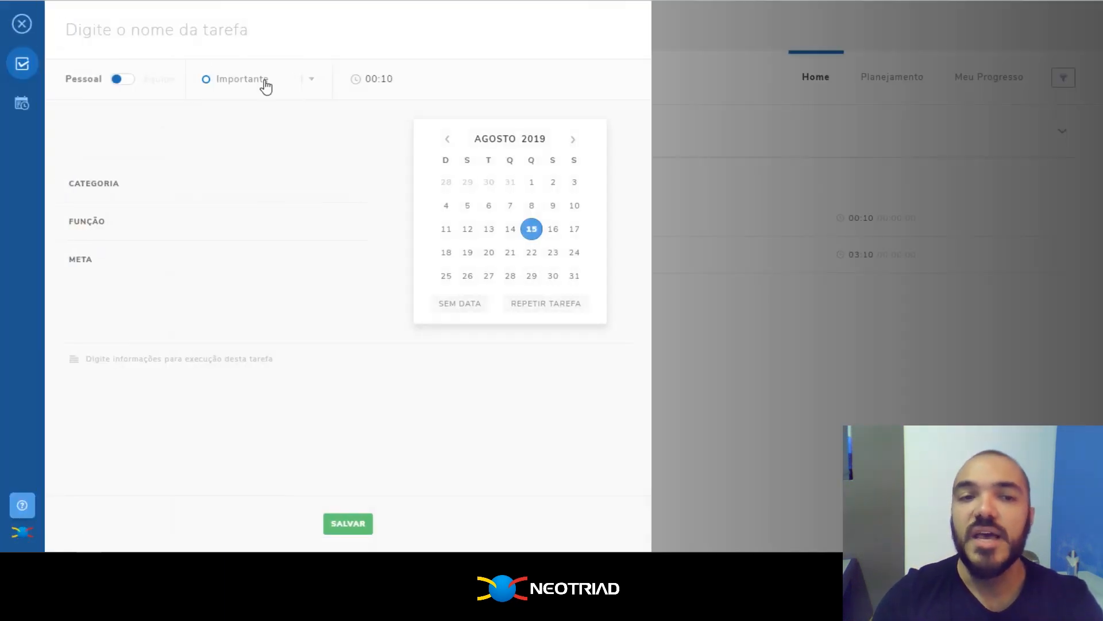
{"action": "left_click", "coordinate": [265, 82]}
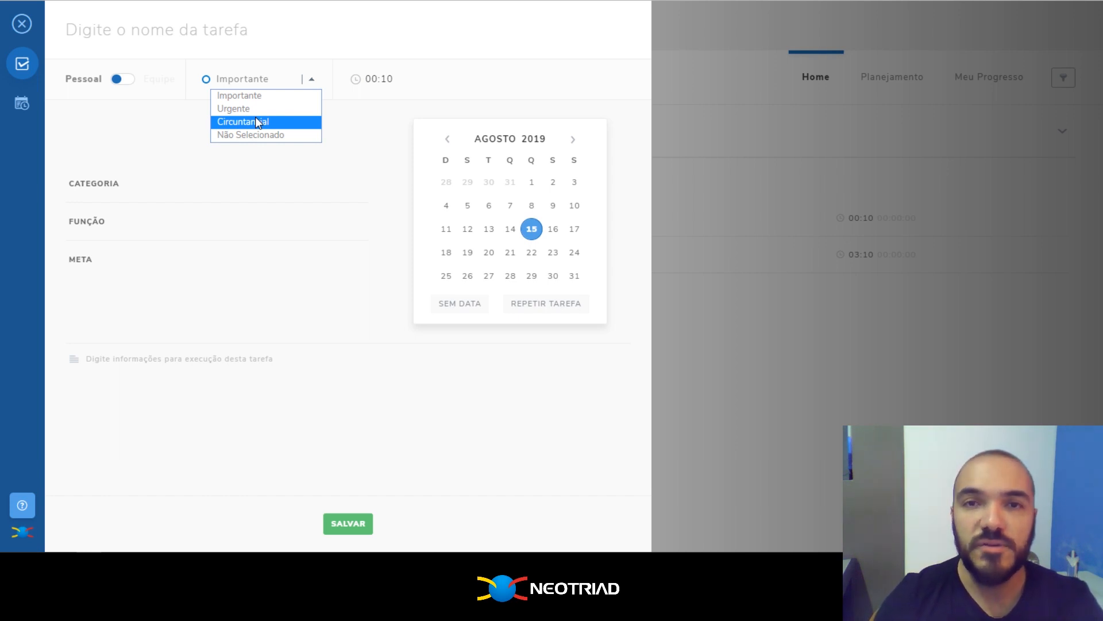
{"action": "left_click", "coordinate": [22, 23]}
{"action": "left_click", "coordinate": [22, 24]}
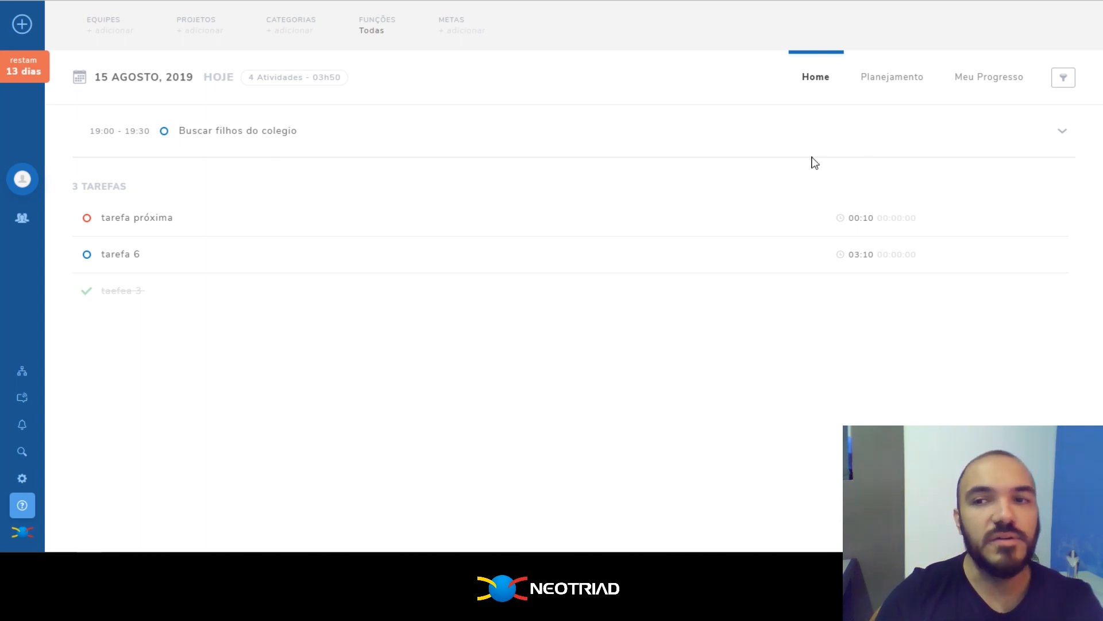
- View the personal progress report and return to the day's task list
{"action": "left_click", "coordinate": [992, 88]}
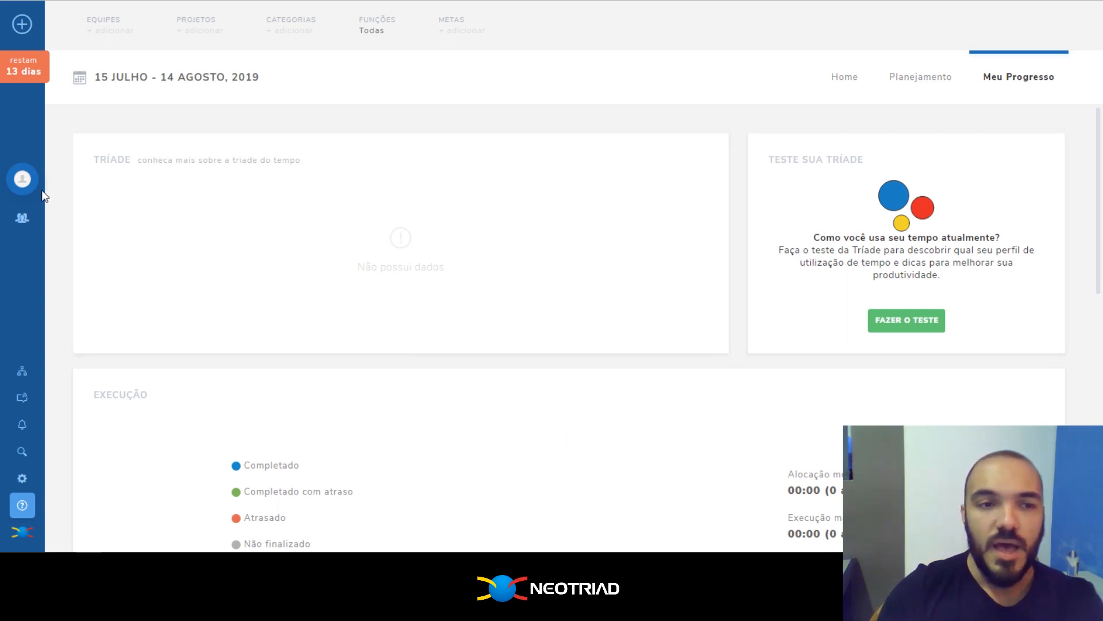
{"action": "left_click", "coordinate": [22, 179]}
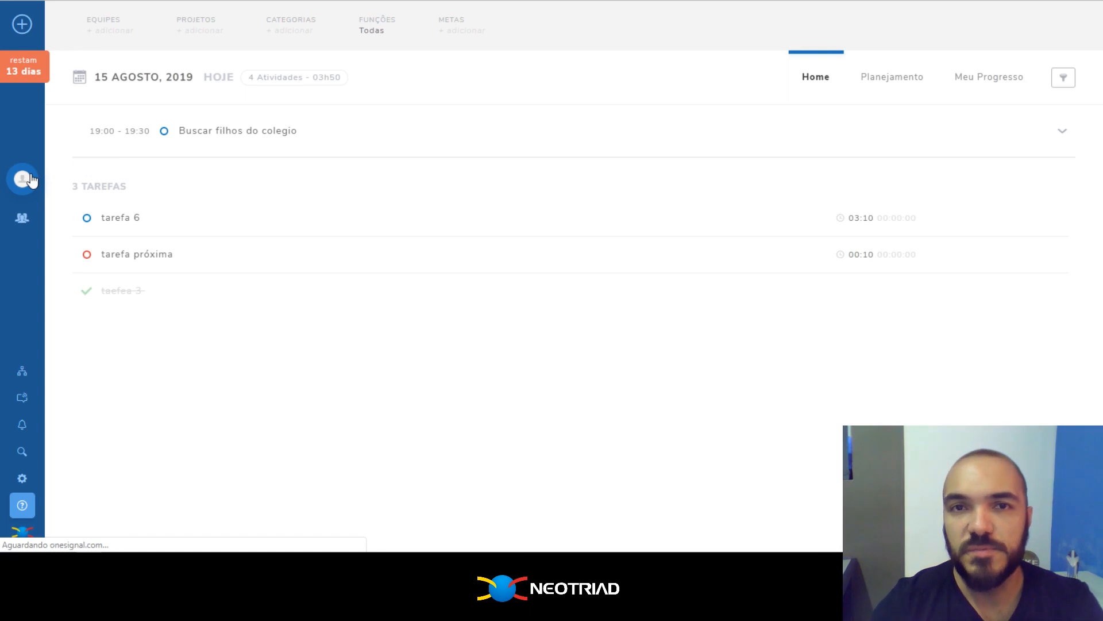